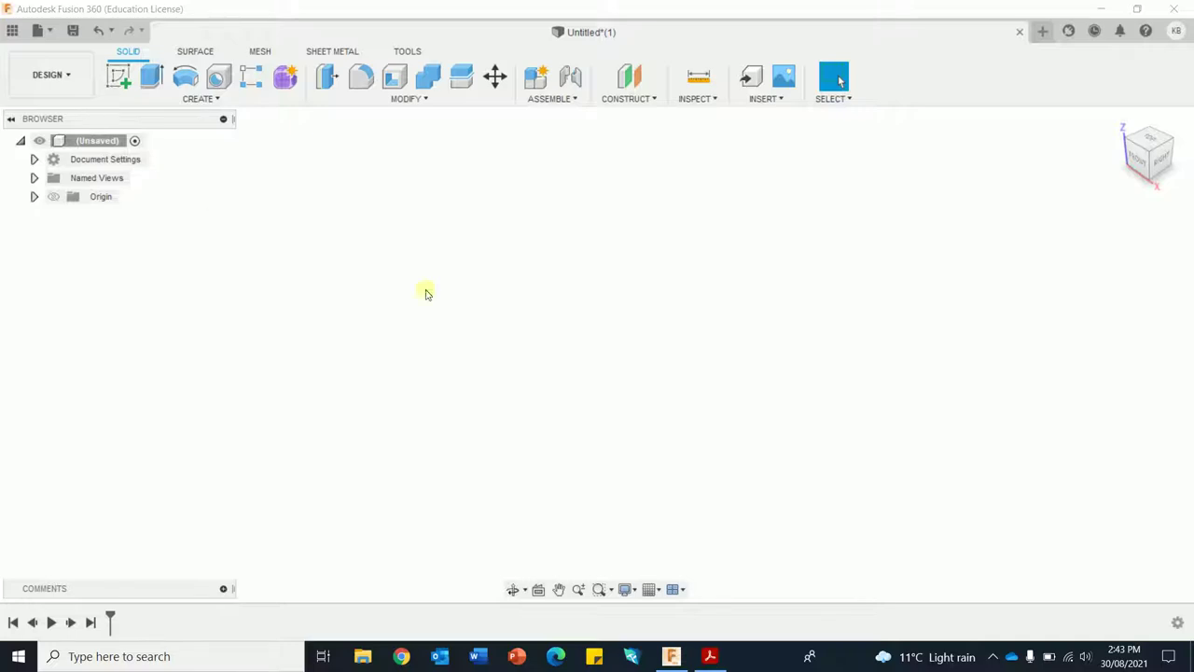
# Start a new sketch so the origin planes are shown for selection.
pyautogui.click(117, 78)
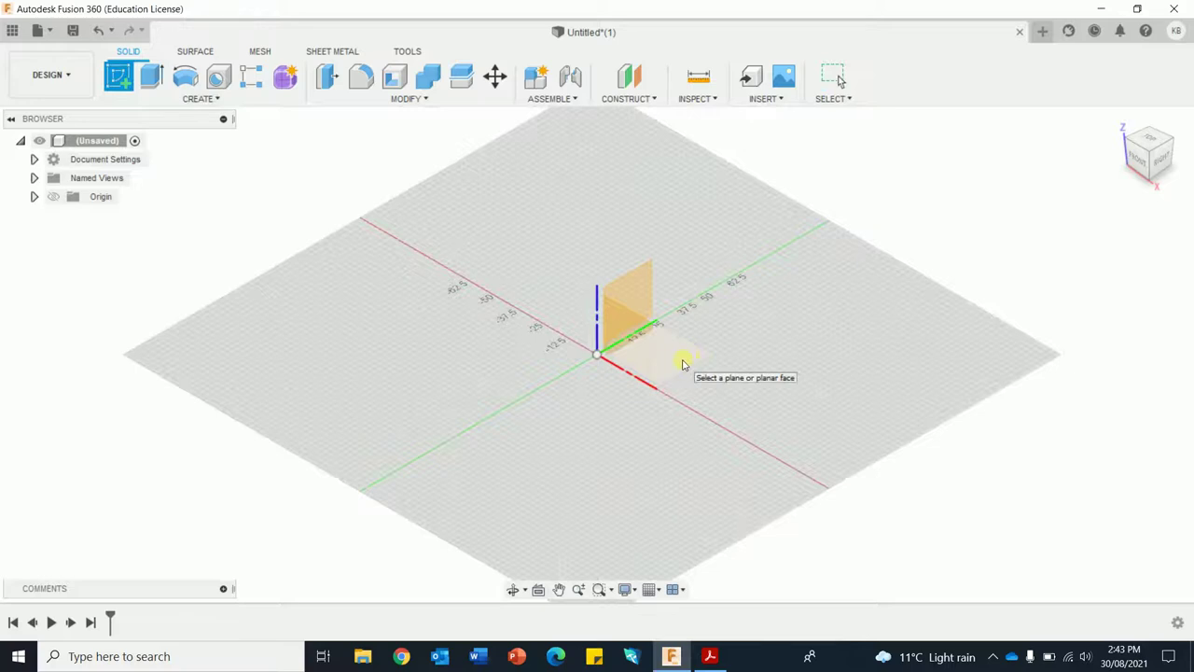
# Sketch a 6-sided inscribed polygon of 50 mm radius on the XY plane, centred on the origin.
pyautogui.click(683, 364)
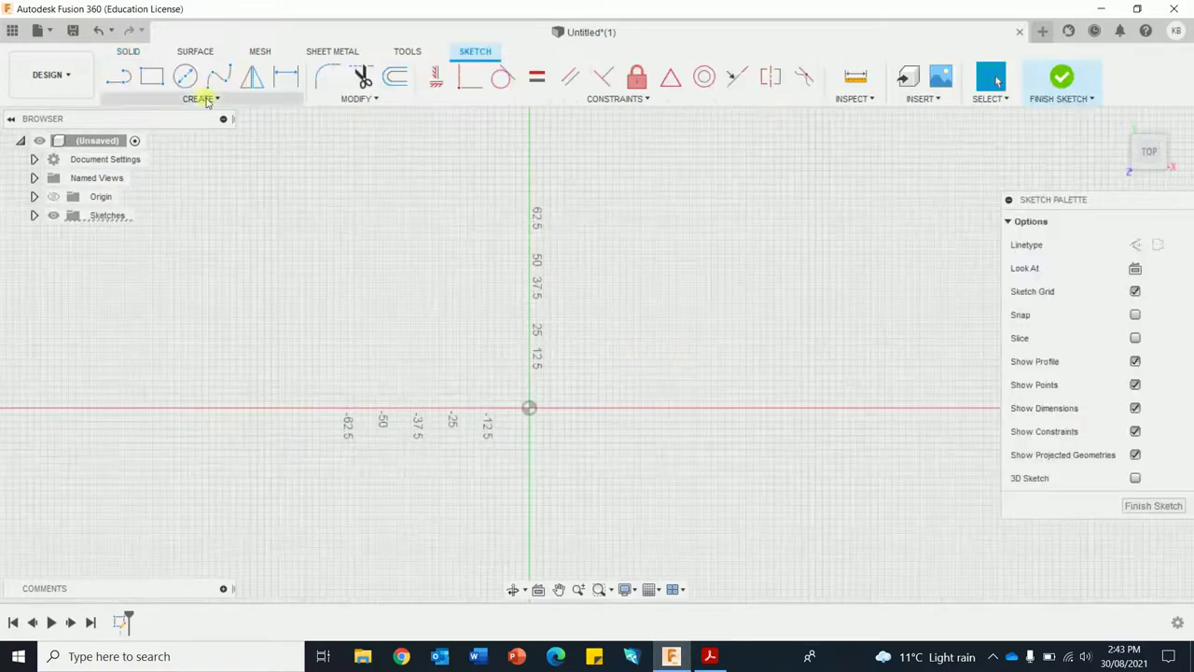
pyautogui.click(207, 99)
pyautogui.moveTo(133, 184)
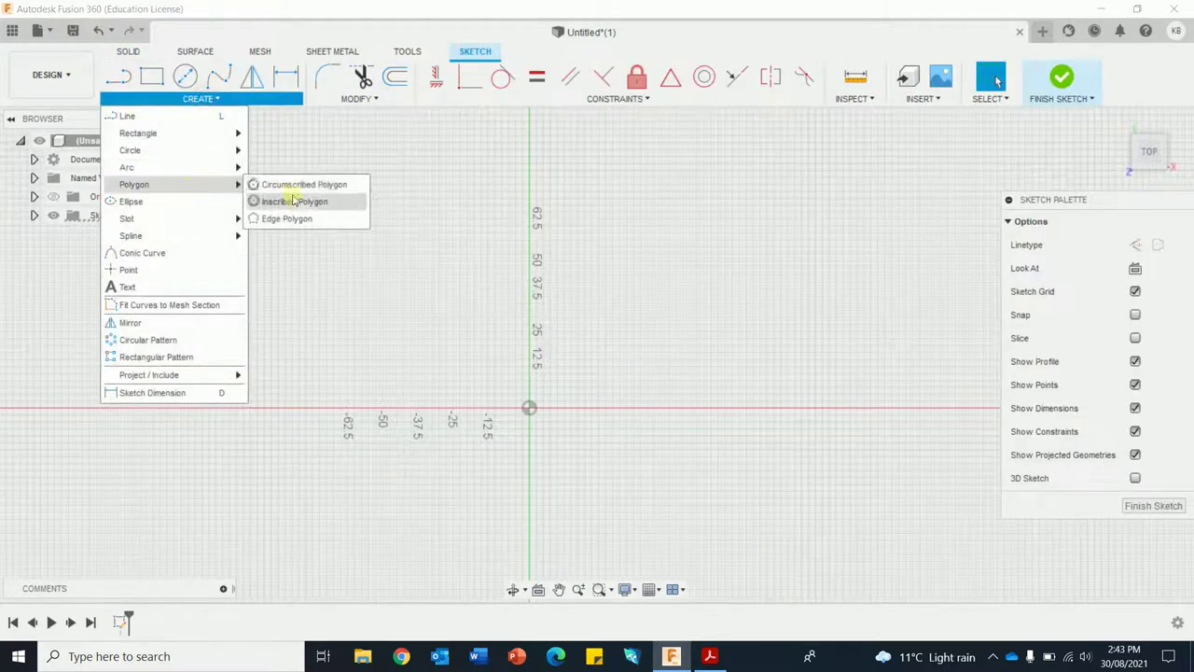
pyautogui.click(293, 202)
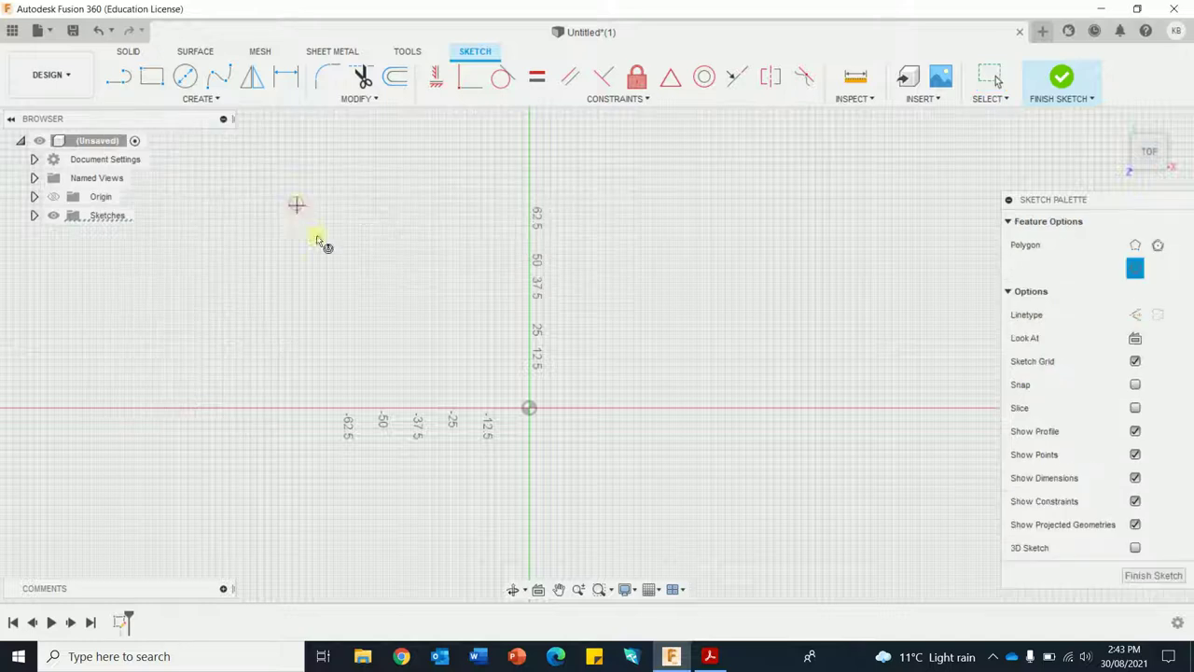
pyautogui.click(529, 406)
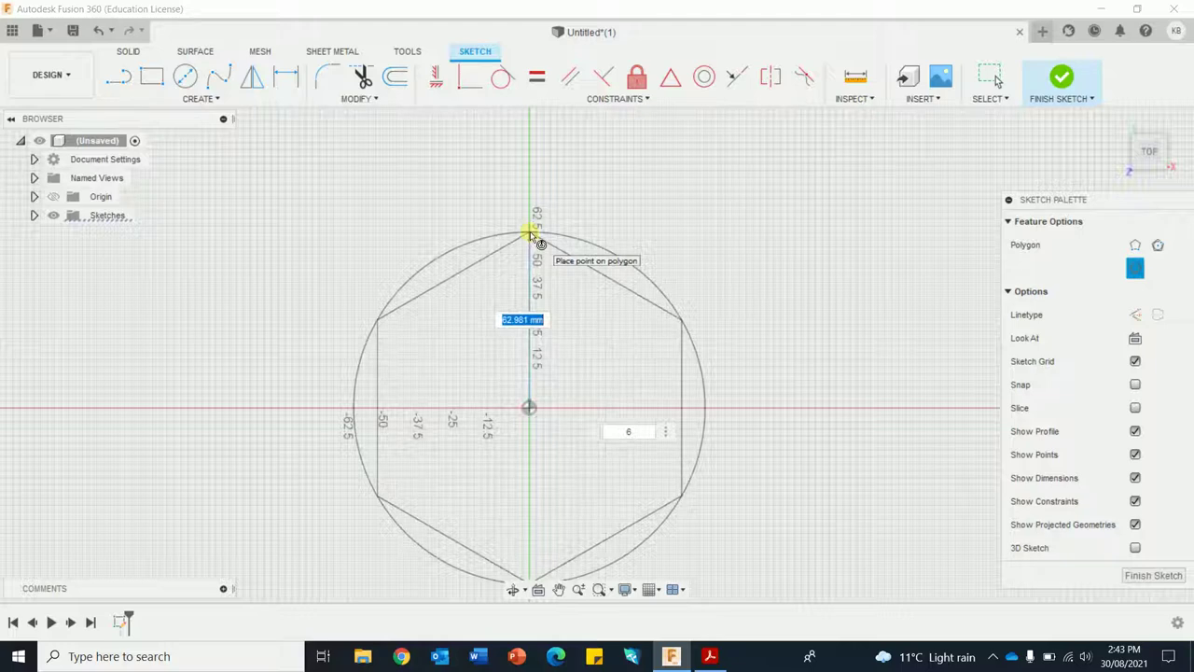
pyautogui.write('50')
pyautogui.press('Tab')
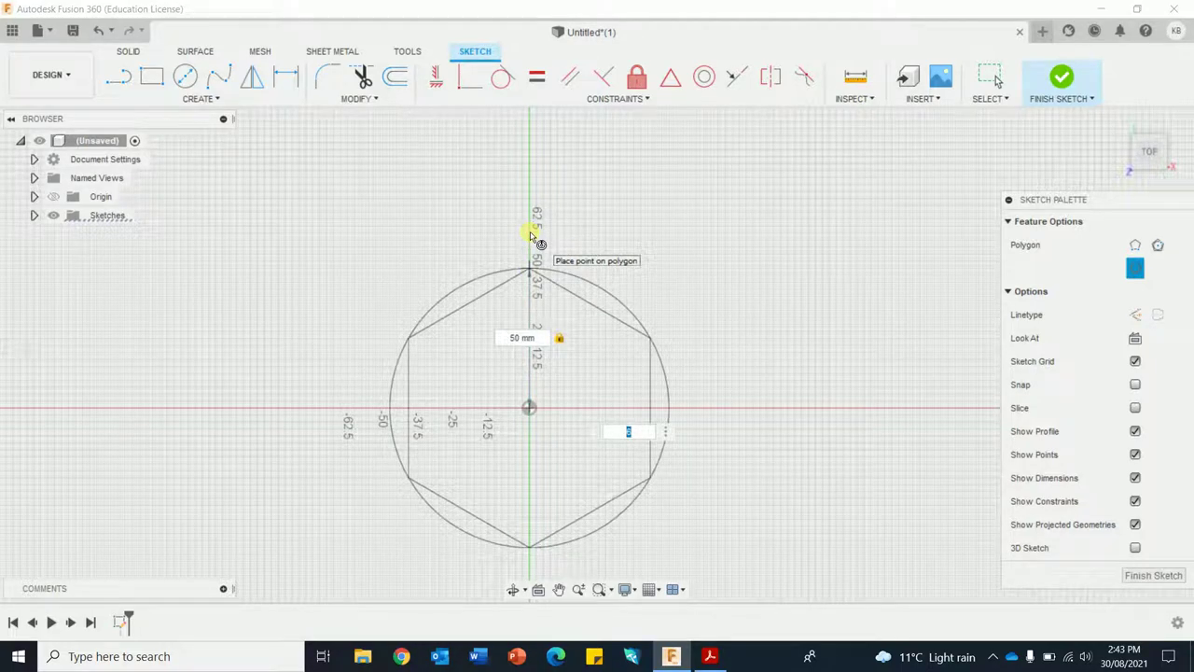
pyautogui.press('Return')
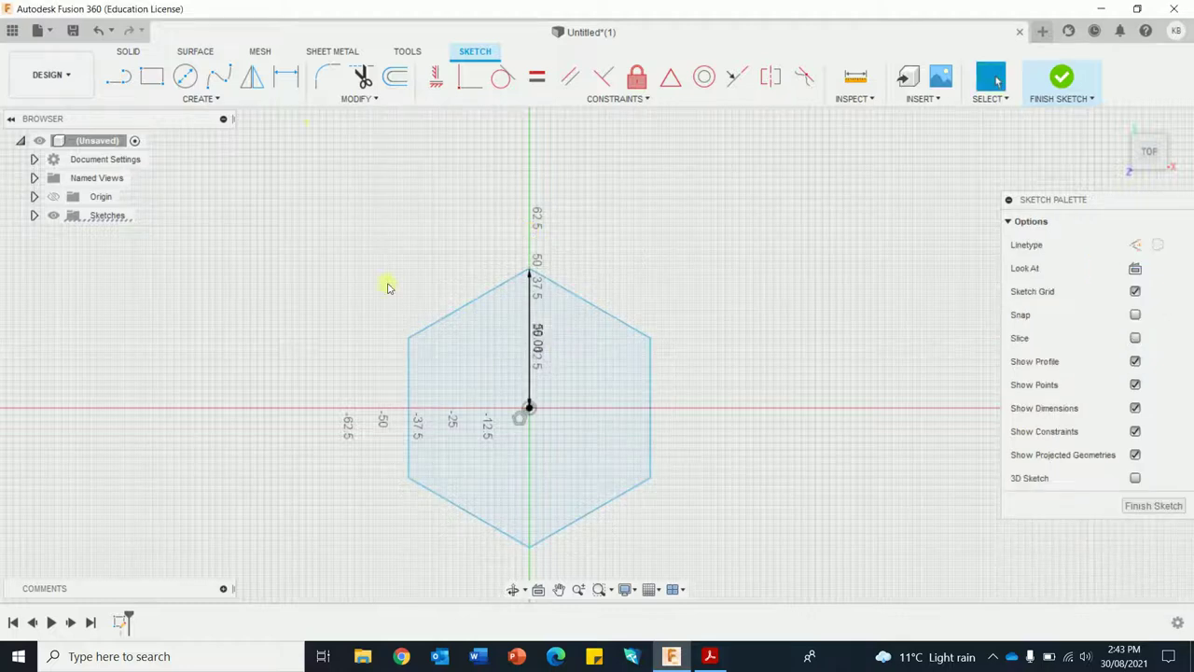
# Draw a 30 mm circle at the origin, then check the B22 bulb fitting size in the PDF.
pyautogui.click(187, 78)
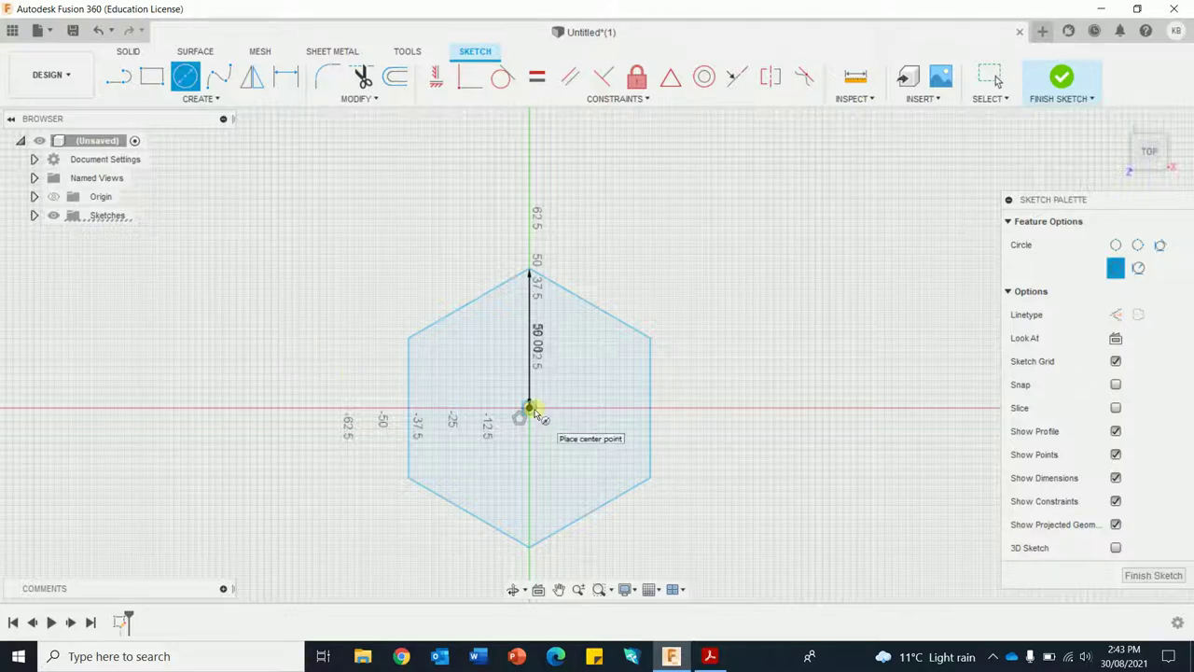
pyautogui.click(531, 409)
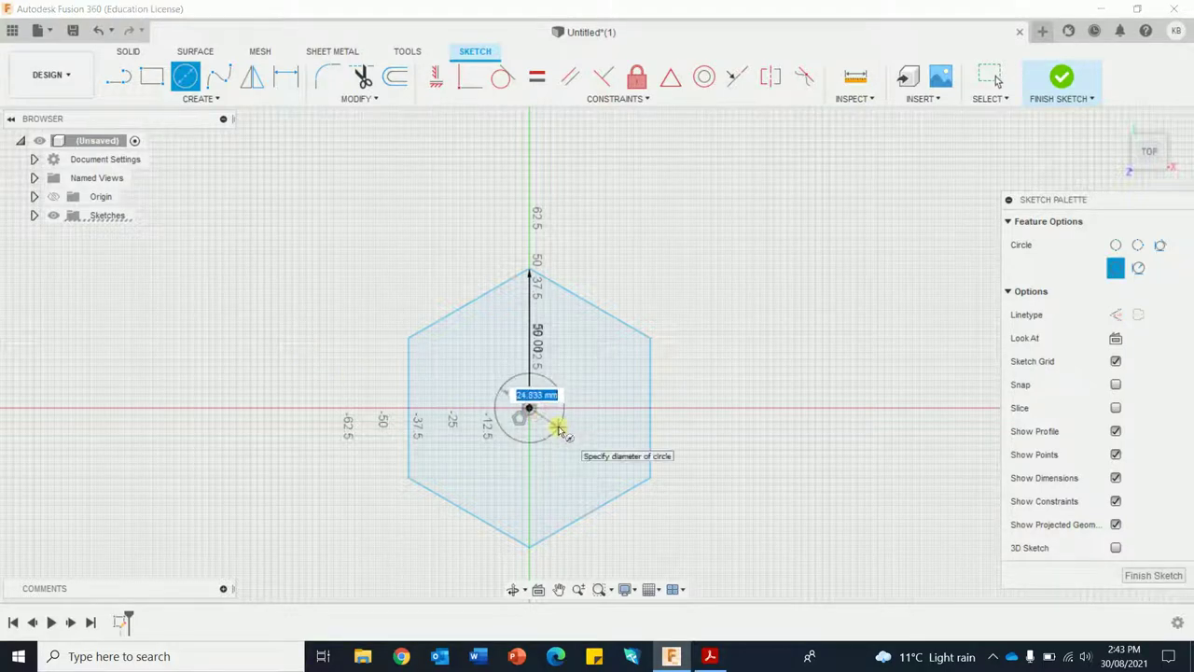
pyautogui.write('30')
pyautogui.press('Return')
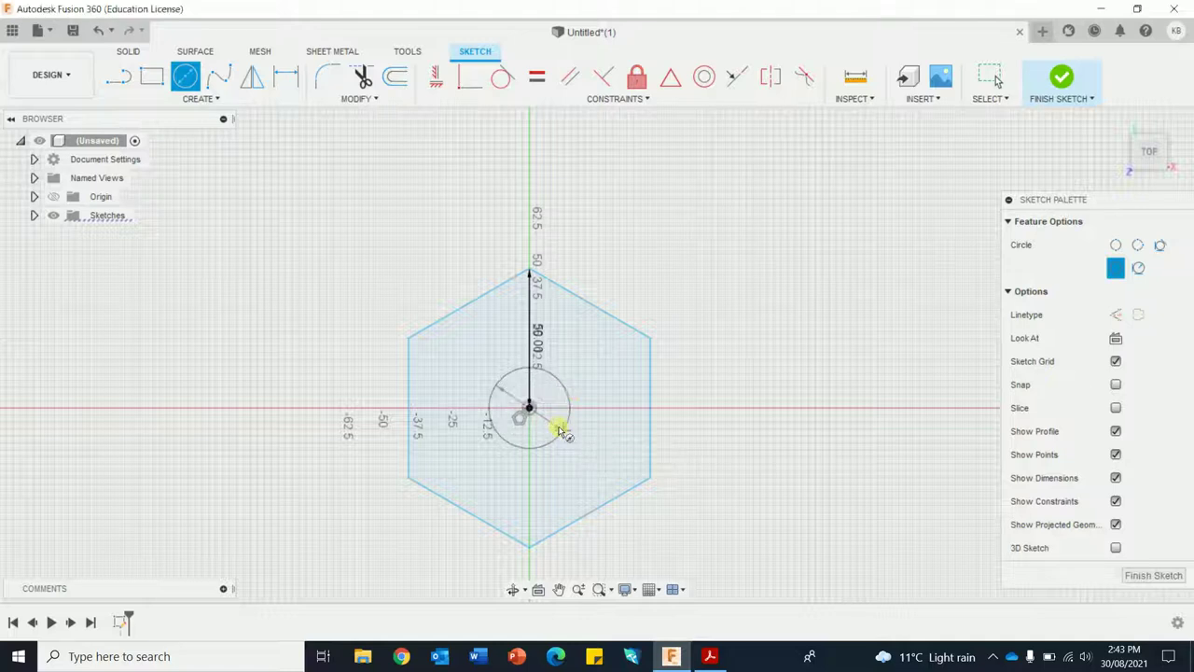
pyautogui.press('Escape')
pyautogui.click(709, 655)
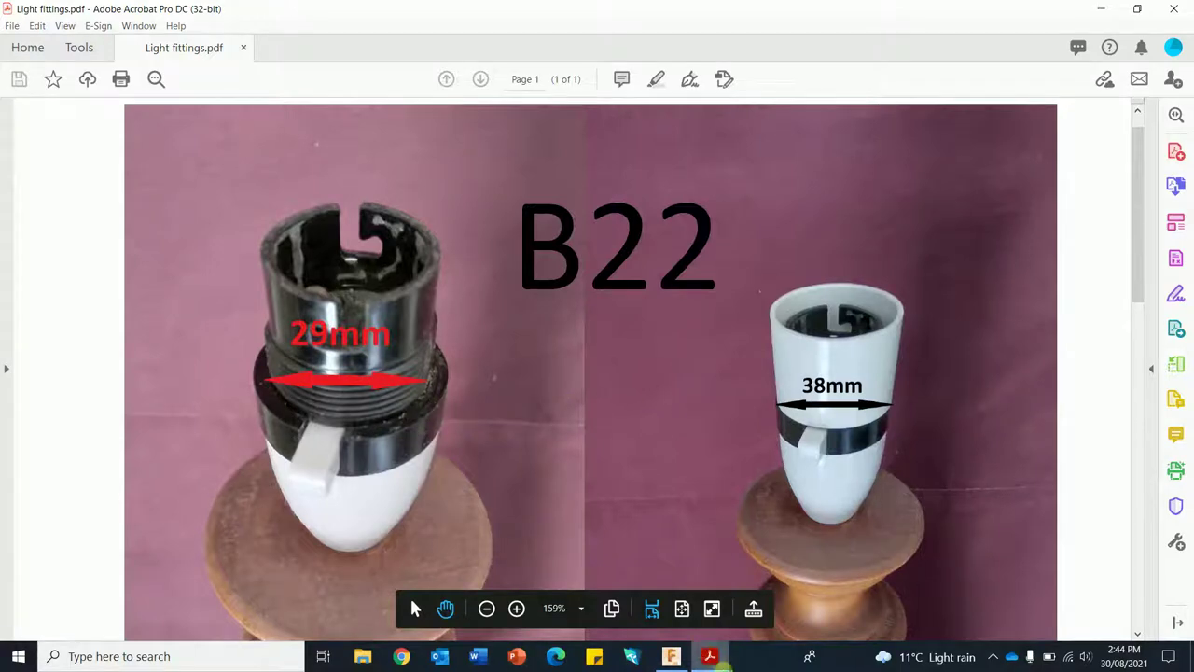
# Finish the base sketch and create an offset plane 150 mm above the hexagon profile.
pyautogui.click(1101, 9)
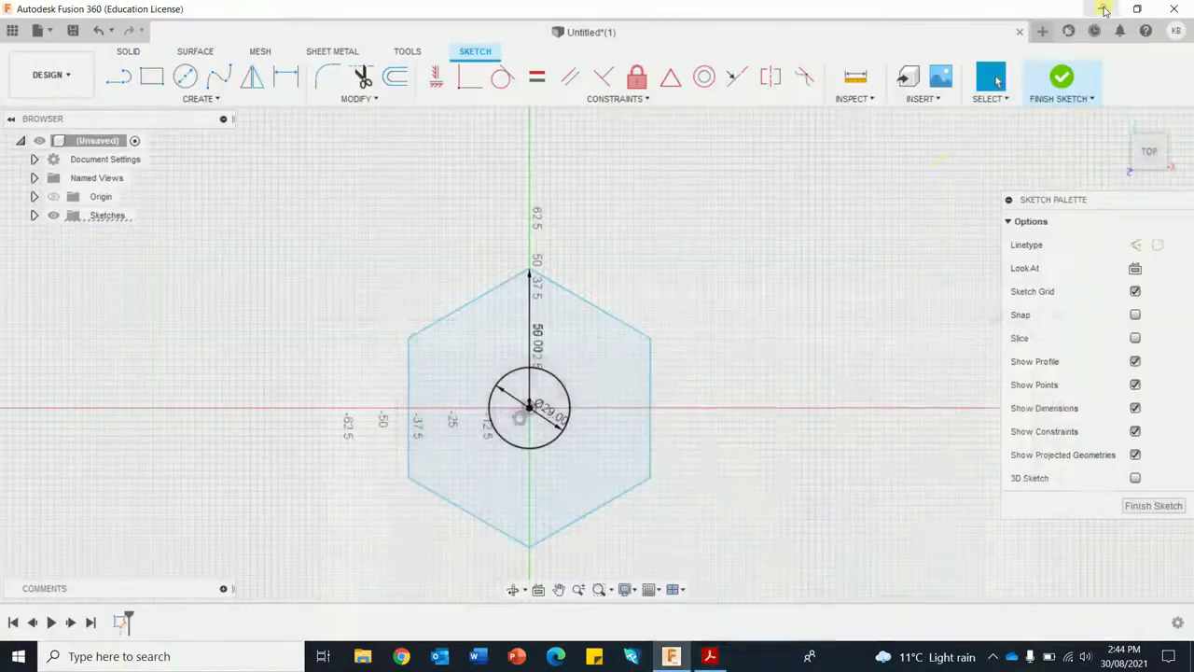
pyautogui.click(1061, 81)
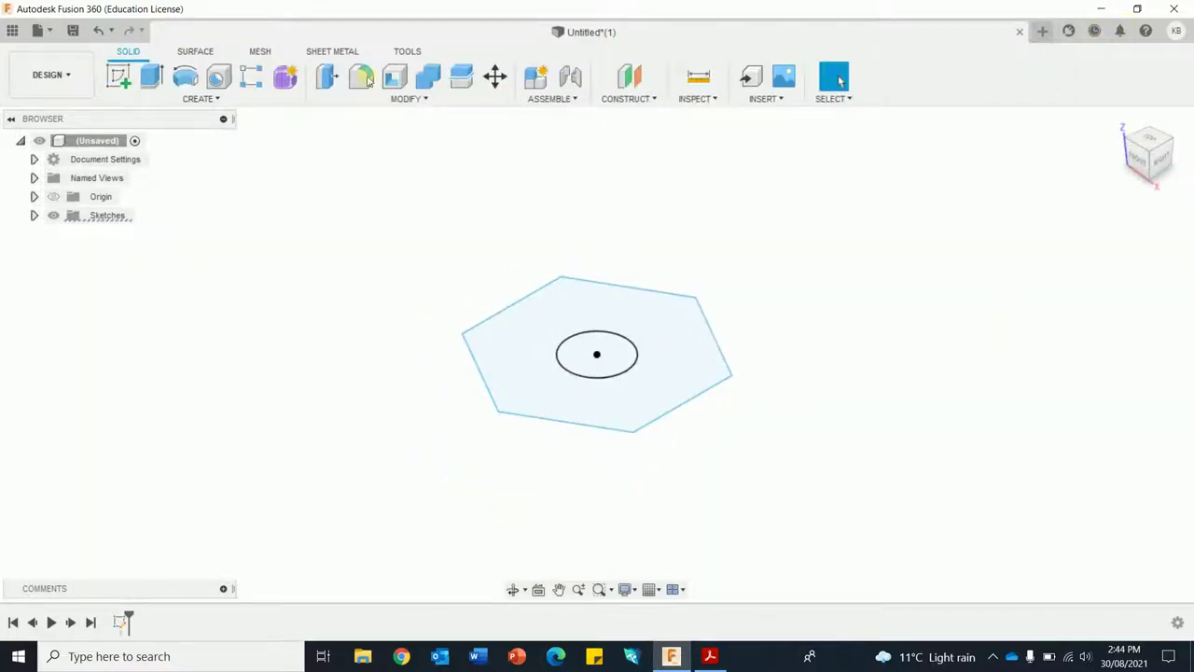
pyautogui.click(639, 101)
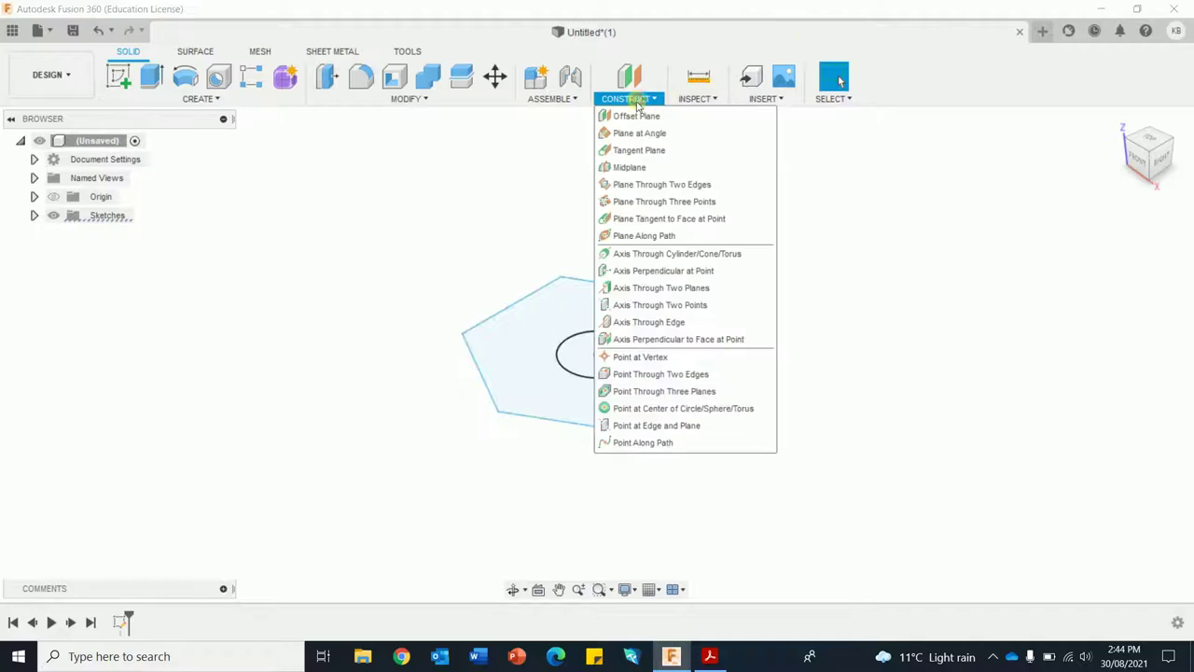
pyautogui.click(634, 116)
pyautogui.click(564, 318)
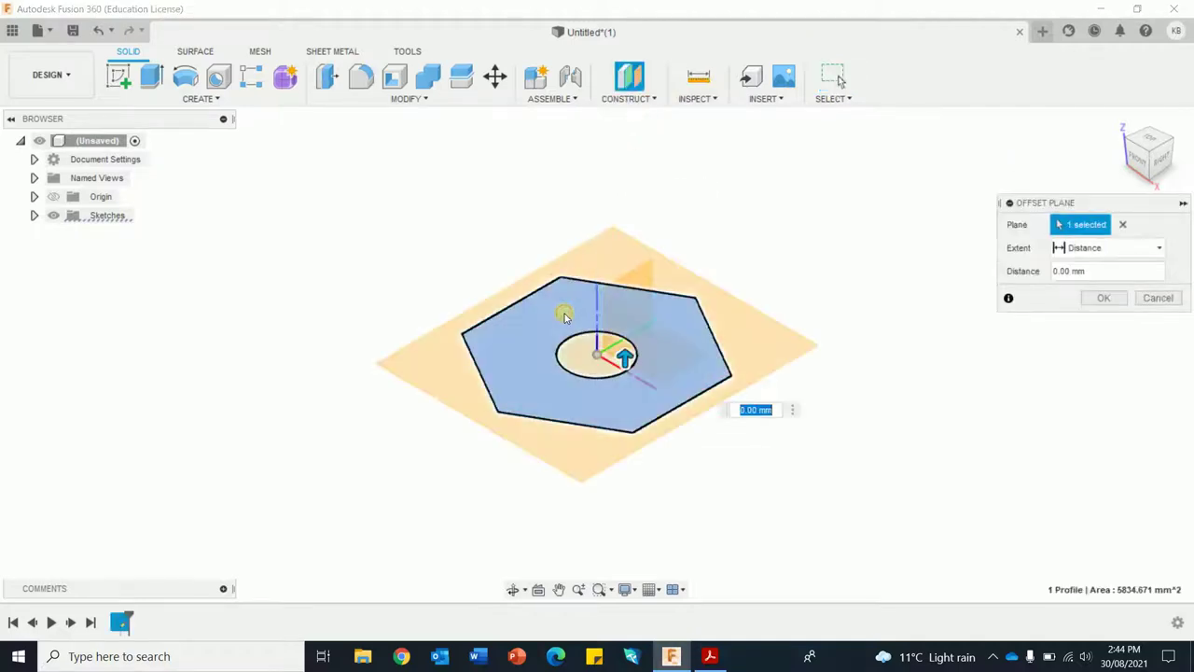
pyautogui.moveTo(623, 356); pyautogui.dragTo(627, 224)
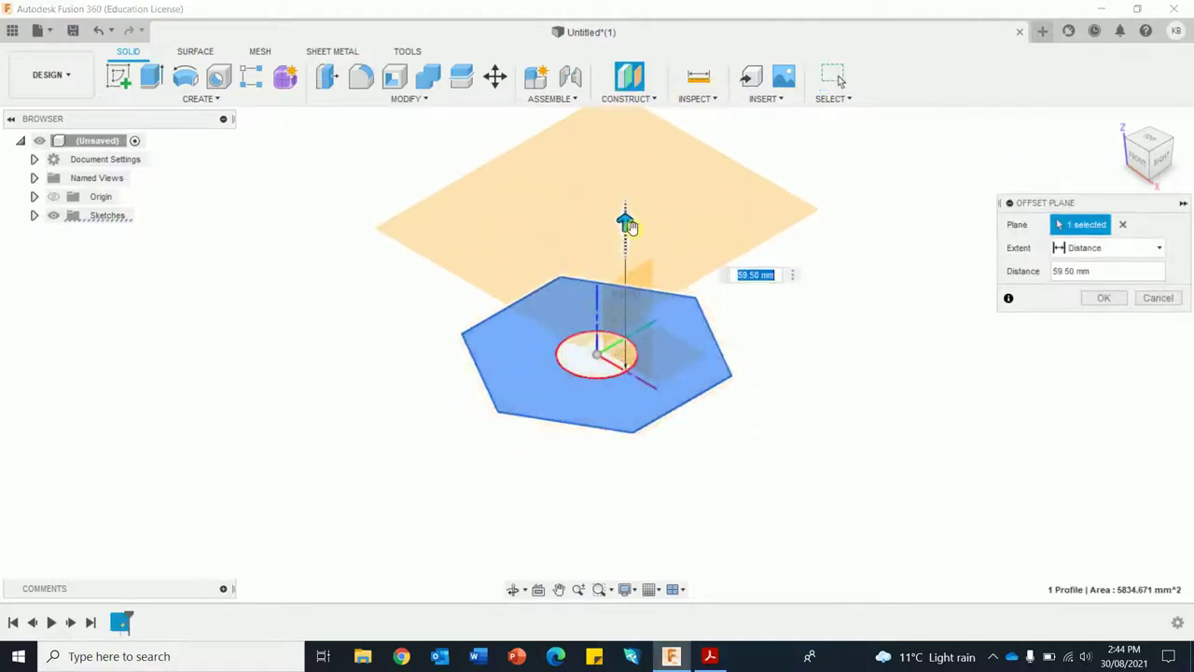
pyautogui.write('150')
pyautogui.press('Return')
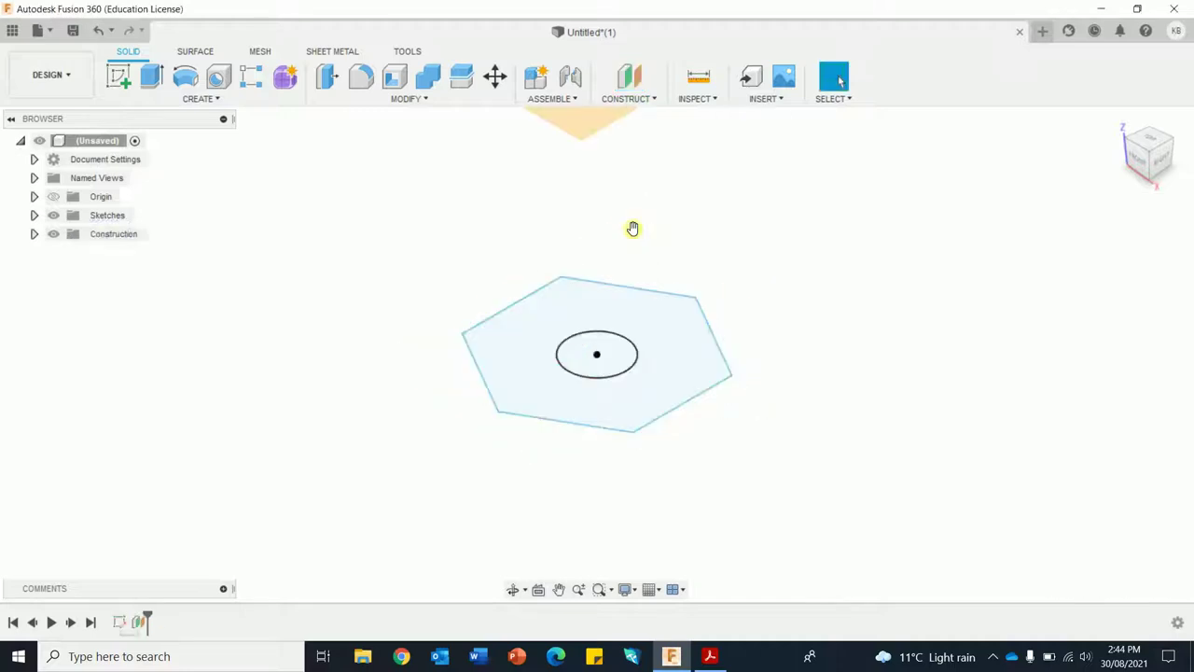
# Reframe the view so both shapes fit and select the new offset plane.
pyautogui.click(1118, 121)
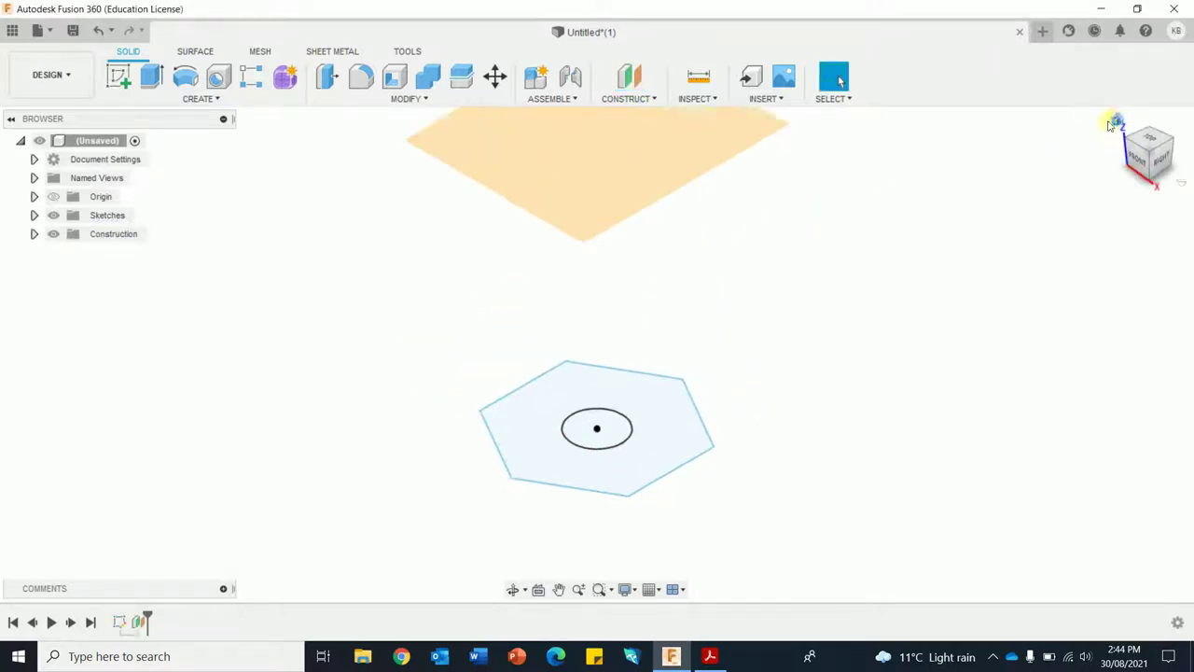
pyautogui.moveTo(986, 218); pyautogui.dragTo(989, 257, button='middle')
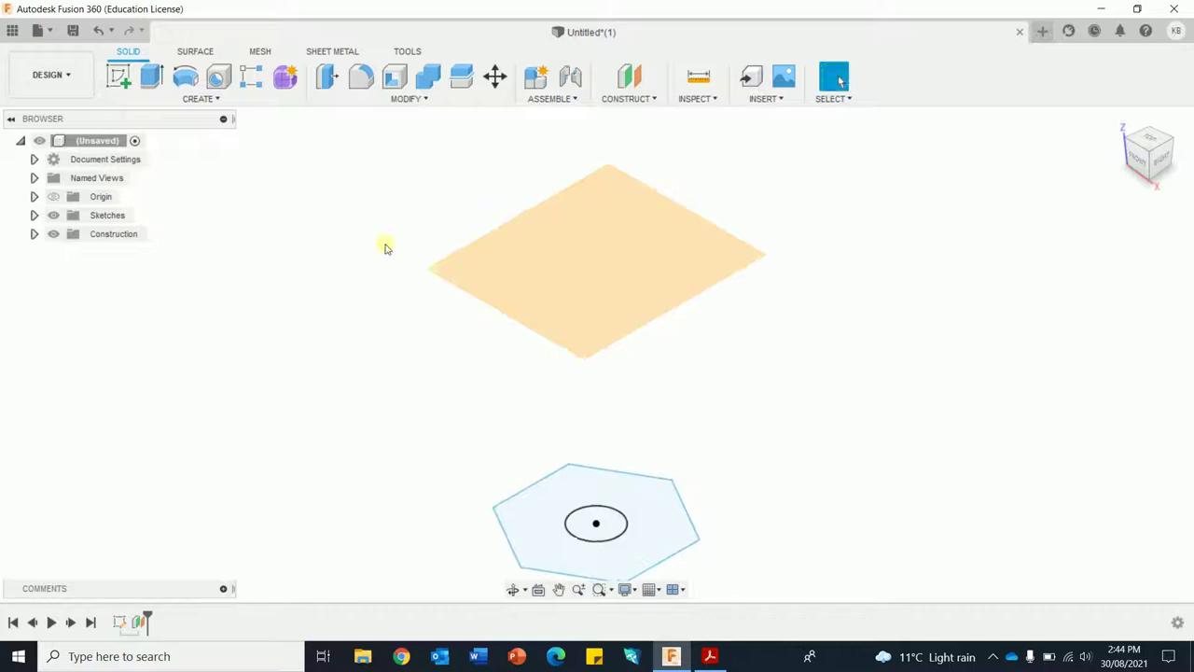
pyautogui.click(601, 273)
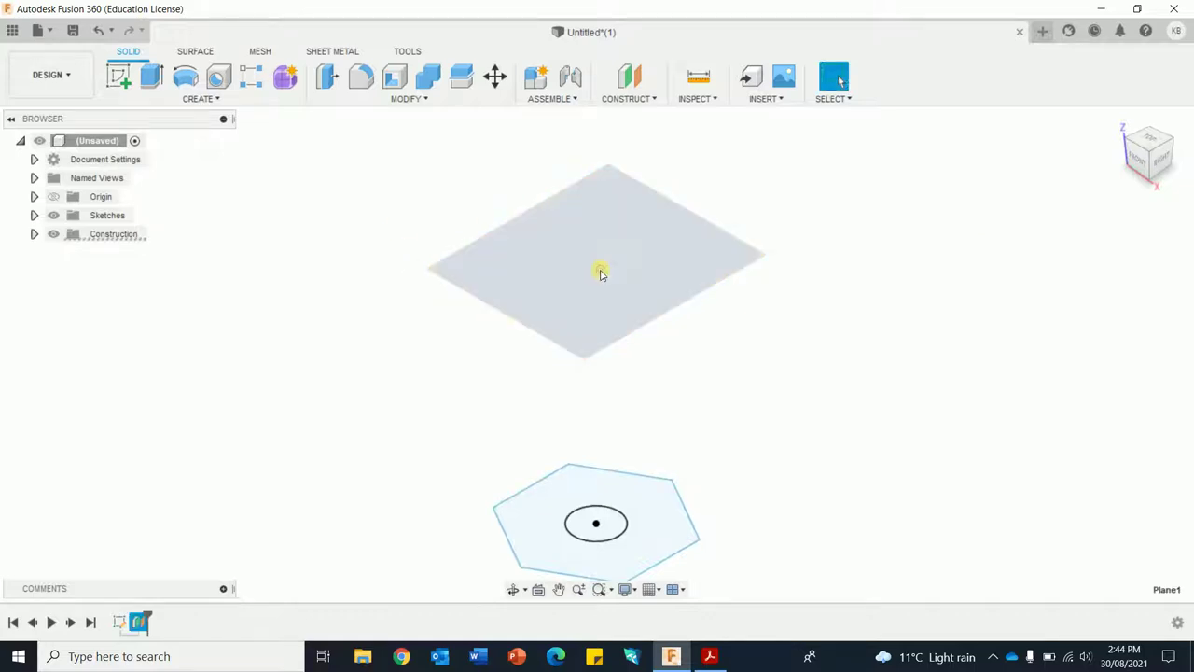
# On the offset plane, sketch an 8-sided polygon of 80 mm radius centred on the origin, then finish the sketch.
pyautogui.click(119, 81)
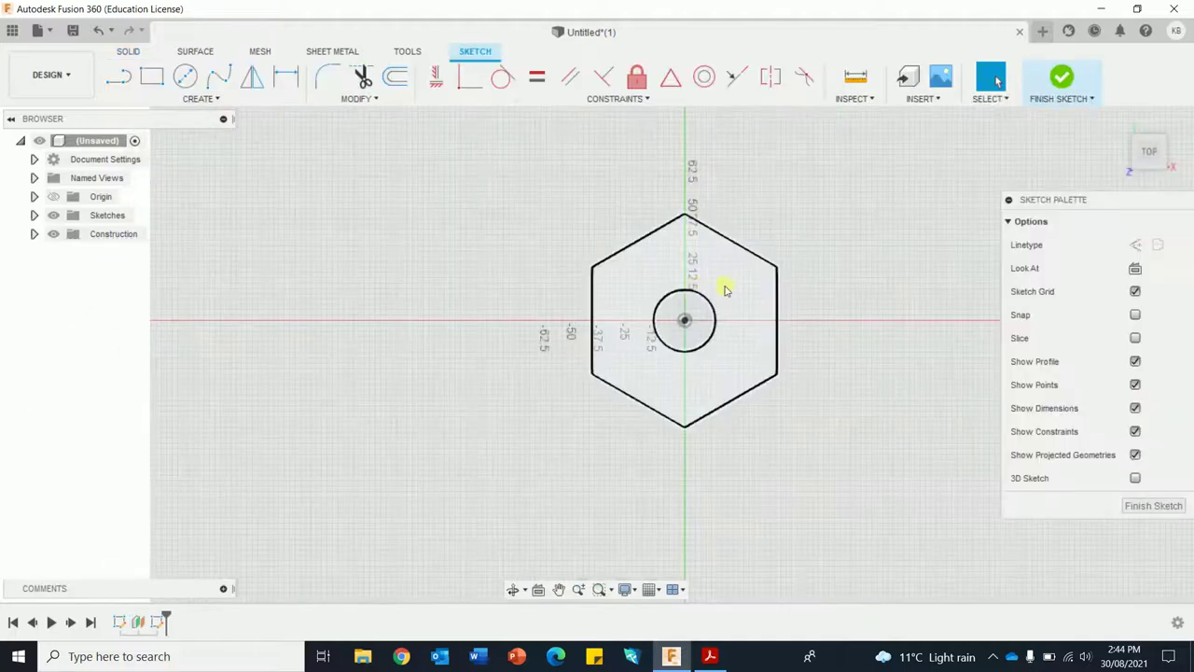
pyautogui.keyDown('shift'); pyautogui.moveTo(875, 350); pyautogui.dragTo(885, 299, button='middle'); pyautogui.keyUp('shift')
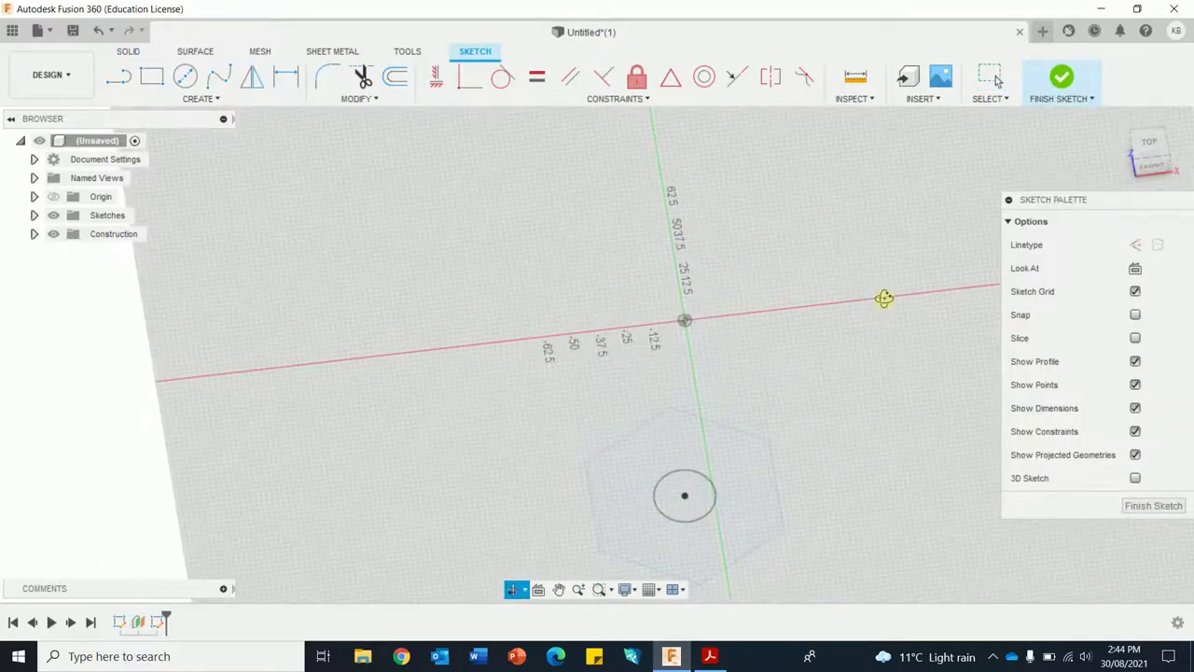
pyautogui.click(1149, 140)
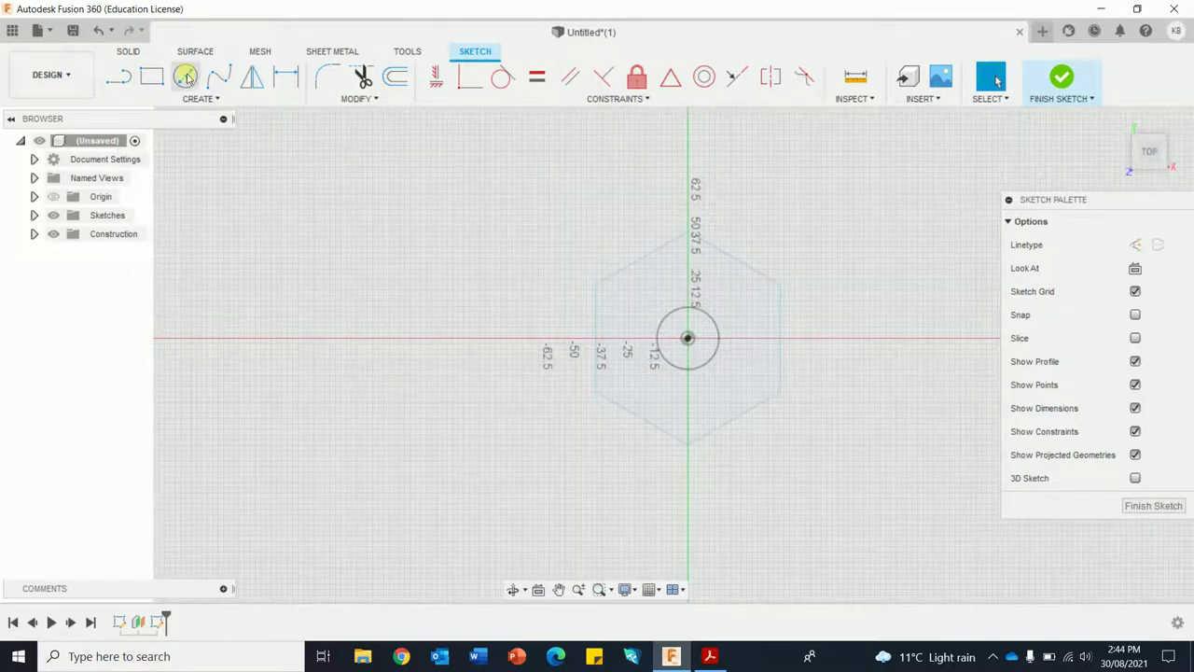
pyautogui.click(213, 99)
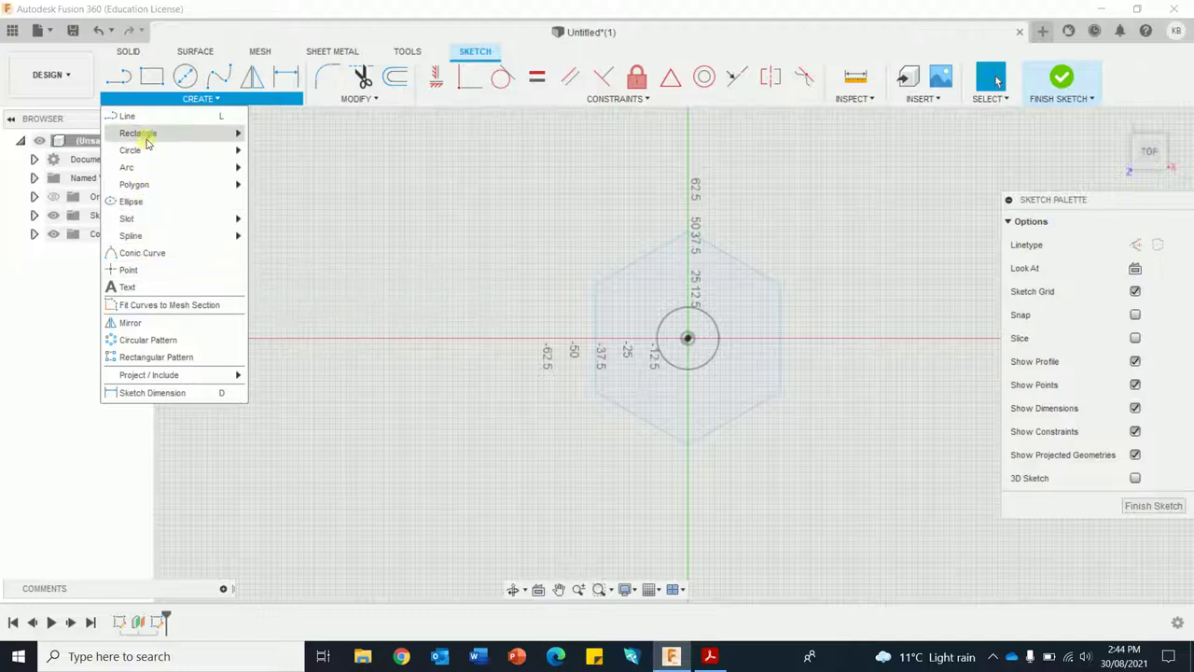
pyautogui.moveTo(134, 184)
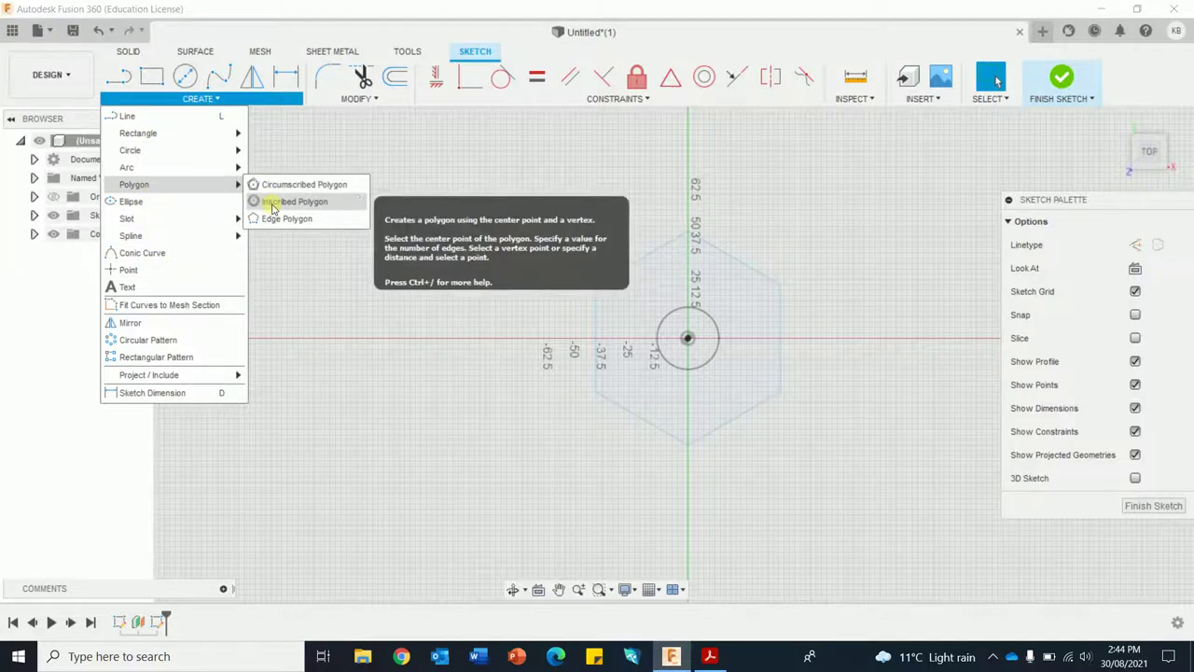
pyautogui.click(271, 201)
pyautogui.click(688, 337)
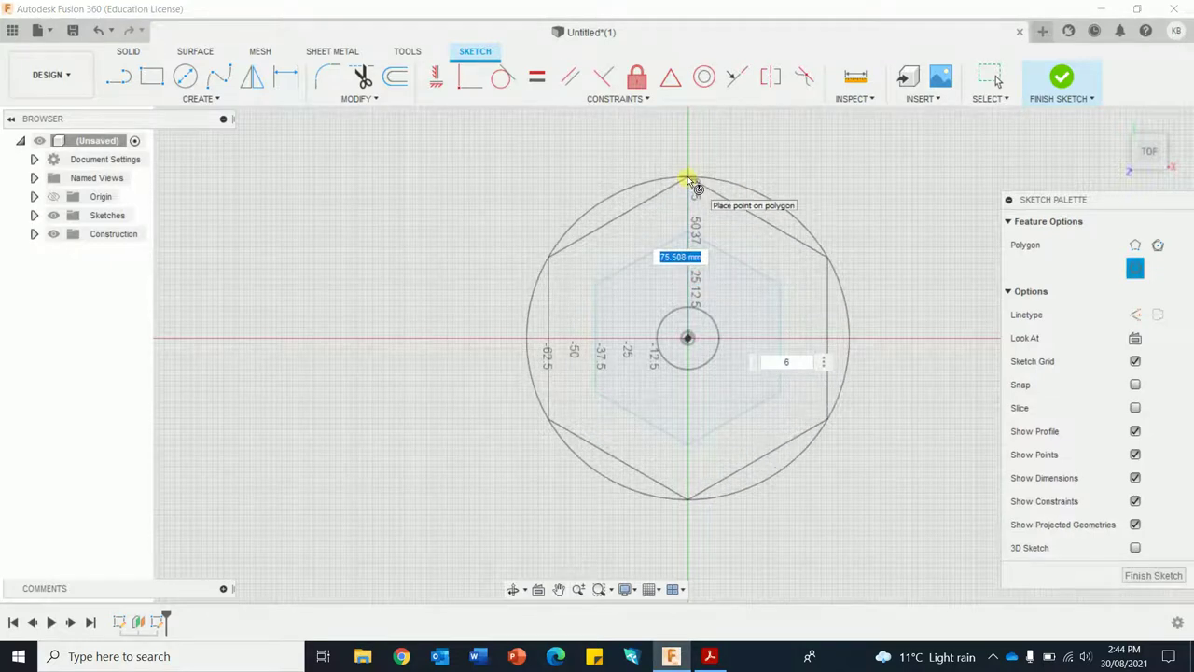
pyautogui.write('80')
pyautogui.press('Tab')
pyautogui.write('8')
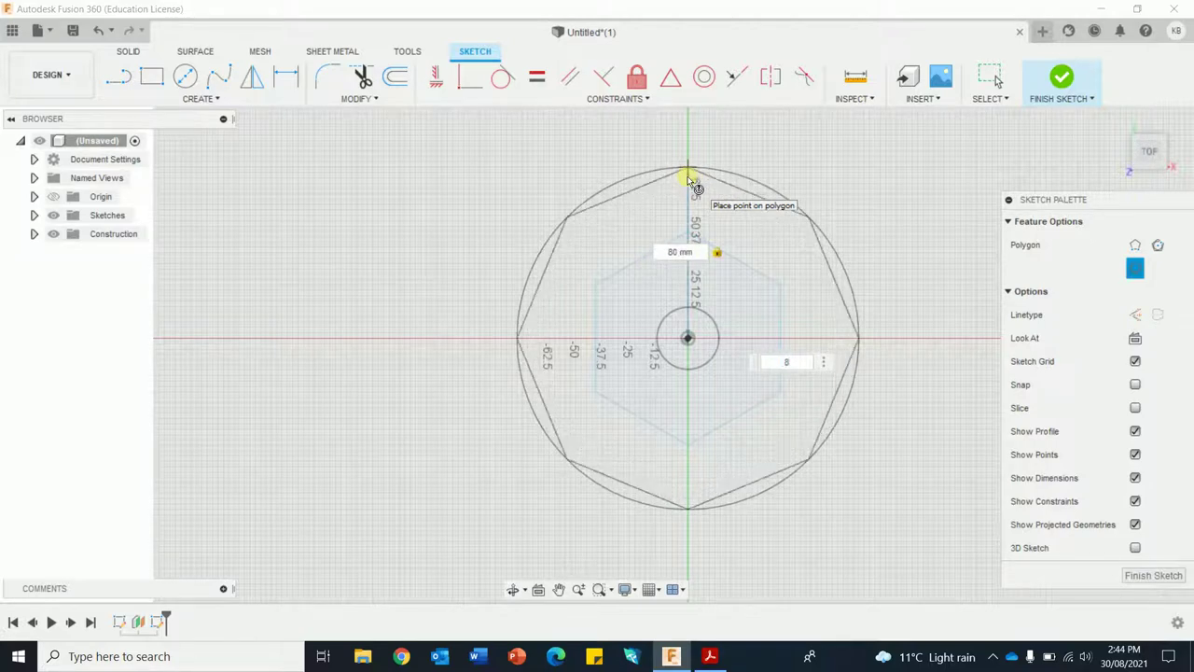
pyautogui.press('Return')
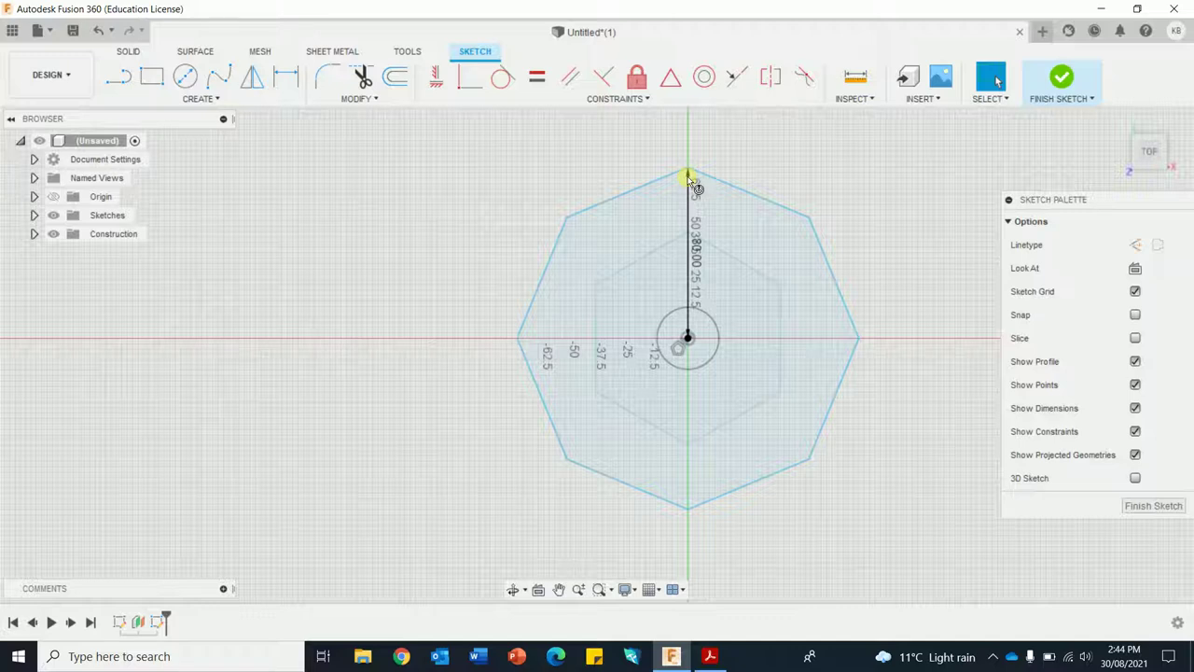
pyautogui.click(1062, 76)
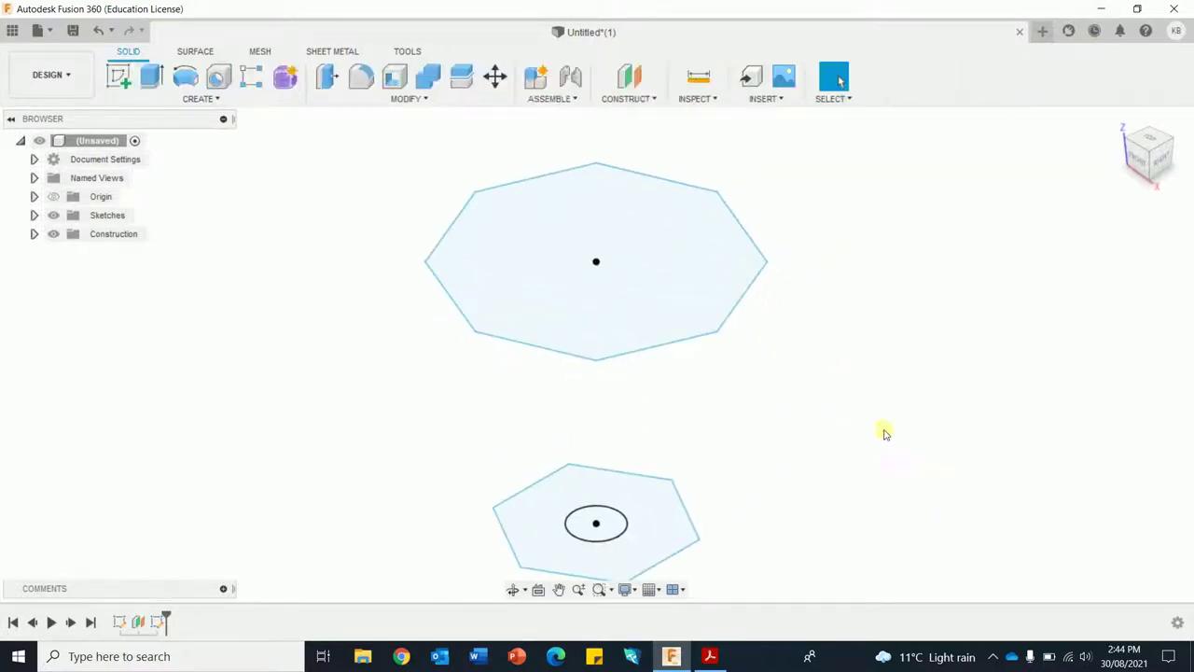
# Loft from the hexagon profile to the octagon profile into a solid body and orbit to inspect it.
pyautogui.click(198, 98)
pyautogui.click(146, 235)
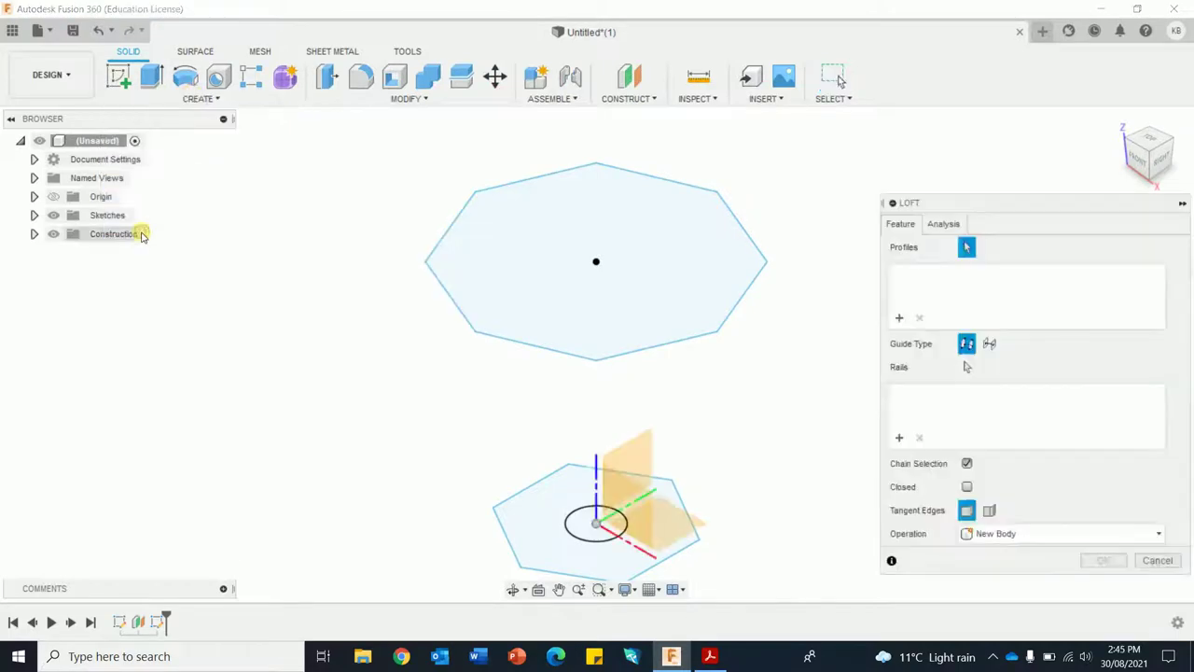
pyautogui.click(553, 537)
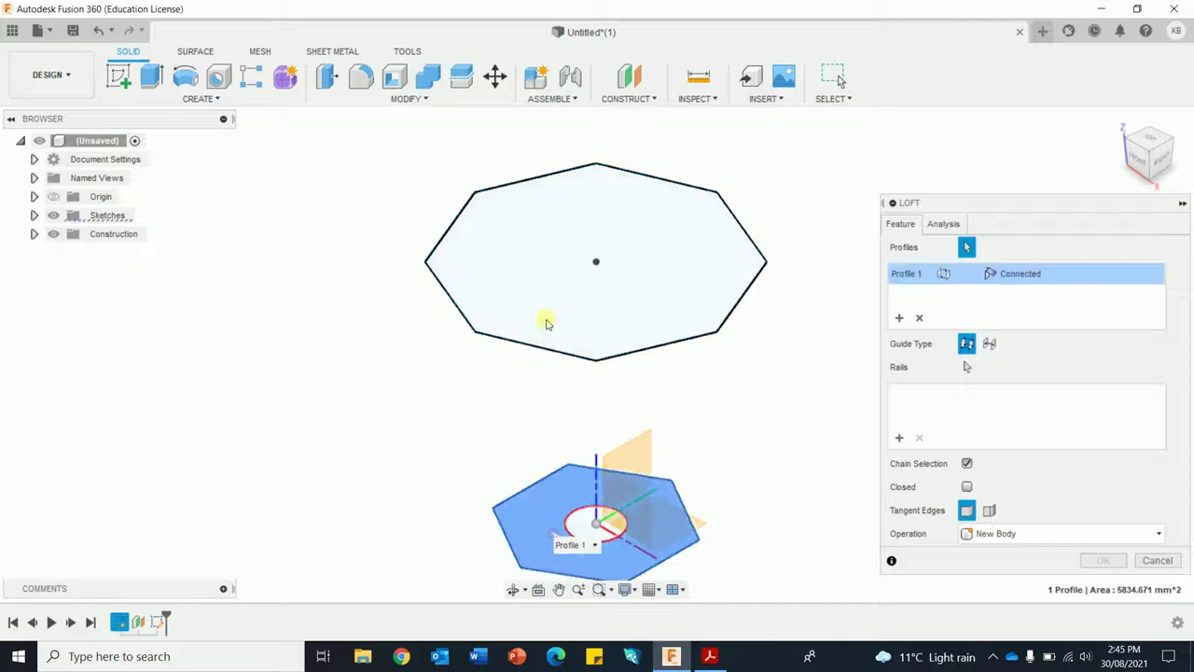
pyautogui.click(547, 321)
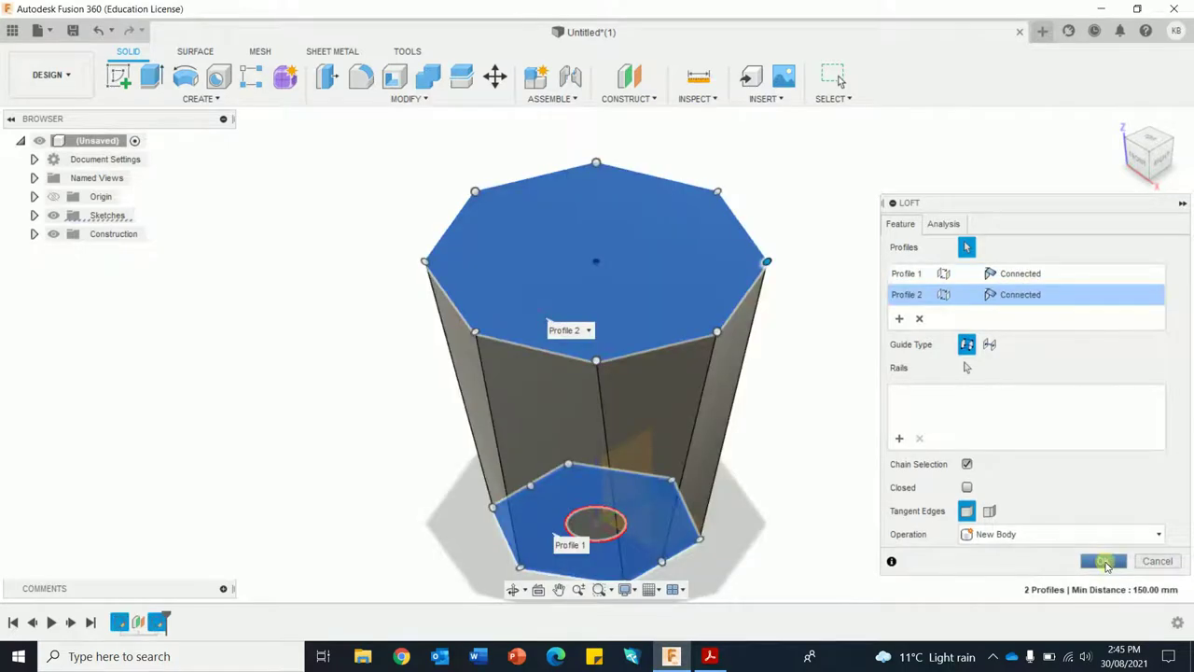
pyautogui.click(1104, 561)
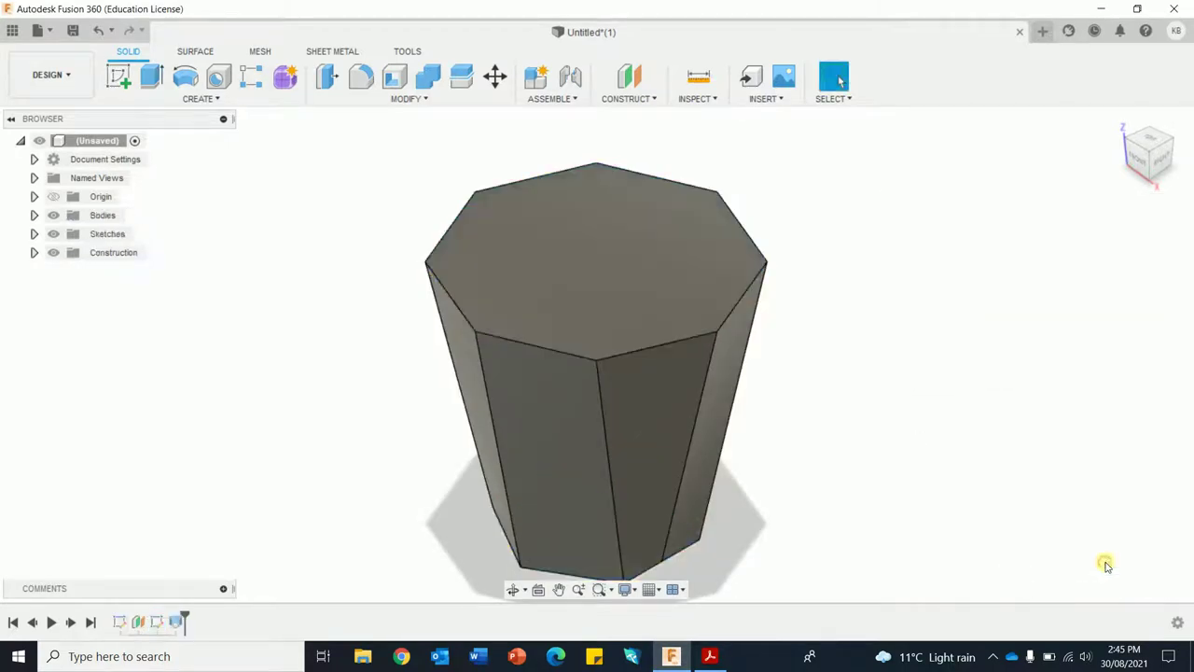
pyautogui.moveTo(944, 472)
pyautogui.keyDown('shift'); pyautogui.mouseDown(button='middle')
pyautogui.moveTo(975, 442)
pyautogui.moveTo(903, 482)
pyautogui.moveTo(936, 464)
pyautogui.moveTo(995, 458)
pyautogui.moveTo(997, 479)
pyautogui.mouseUp(button='middle'); pyautogui.keyUp('shift')
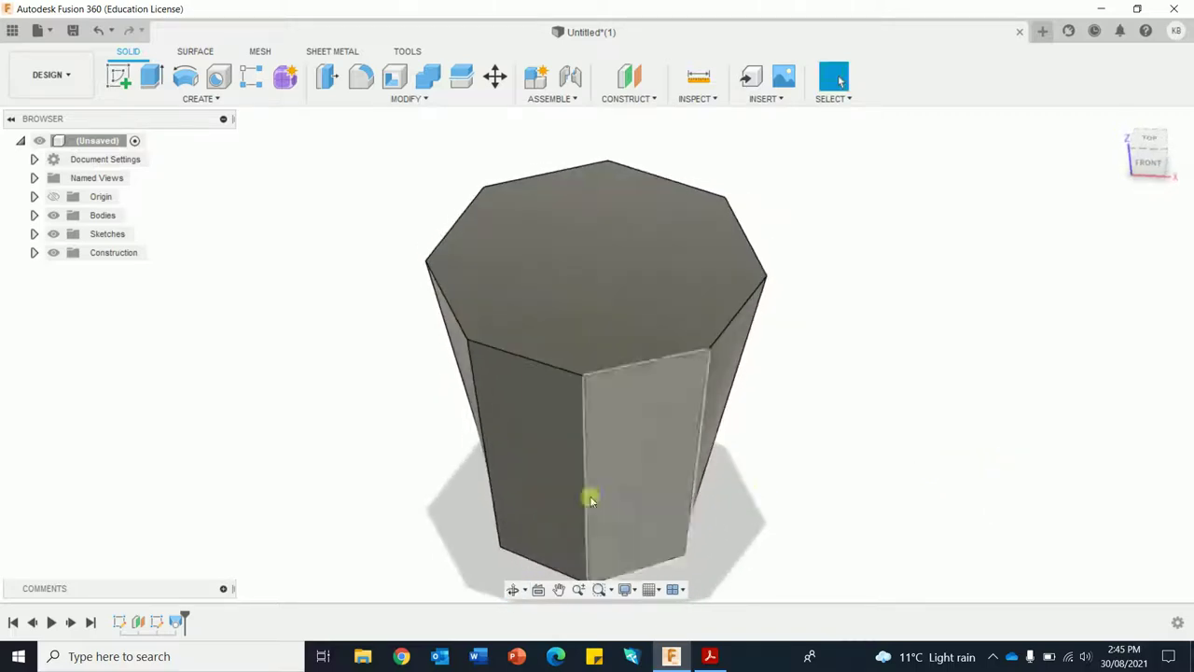
# Edit Loft1, sliding one top connection point along the octagon to twist the sides.
pyautogui.click(175, 624)
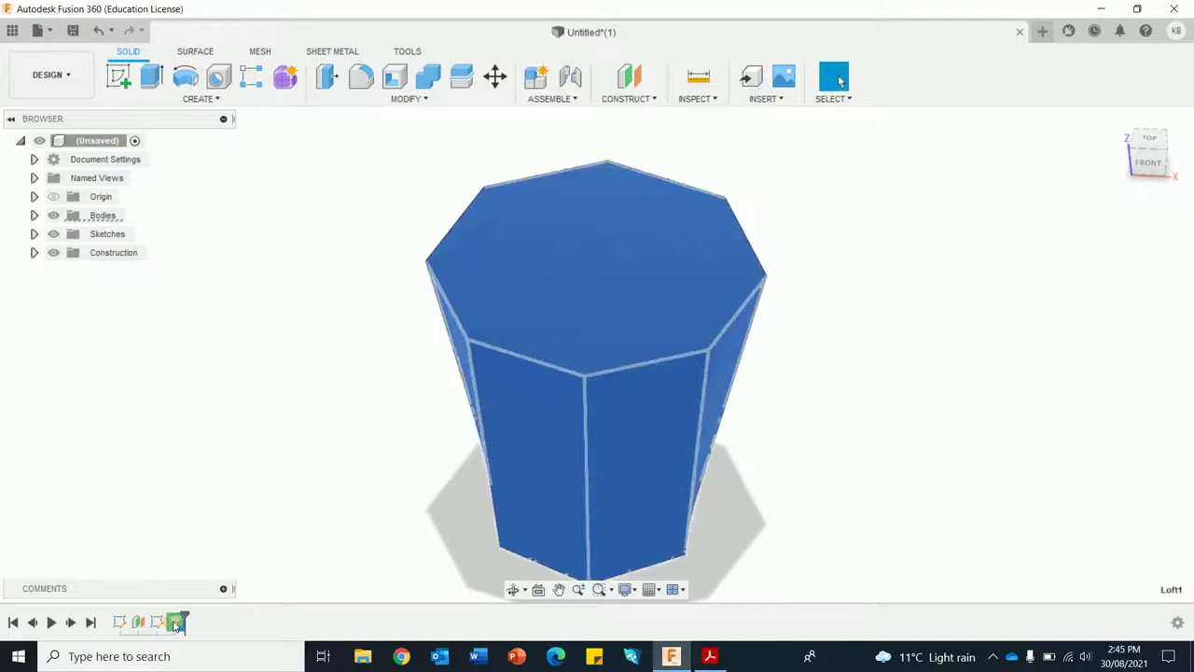
pyautogui.rightClick(176, 624)
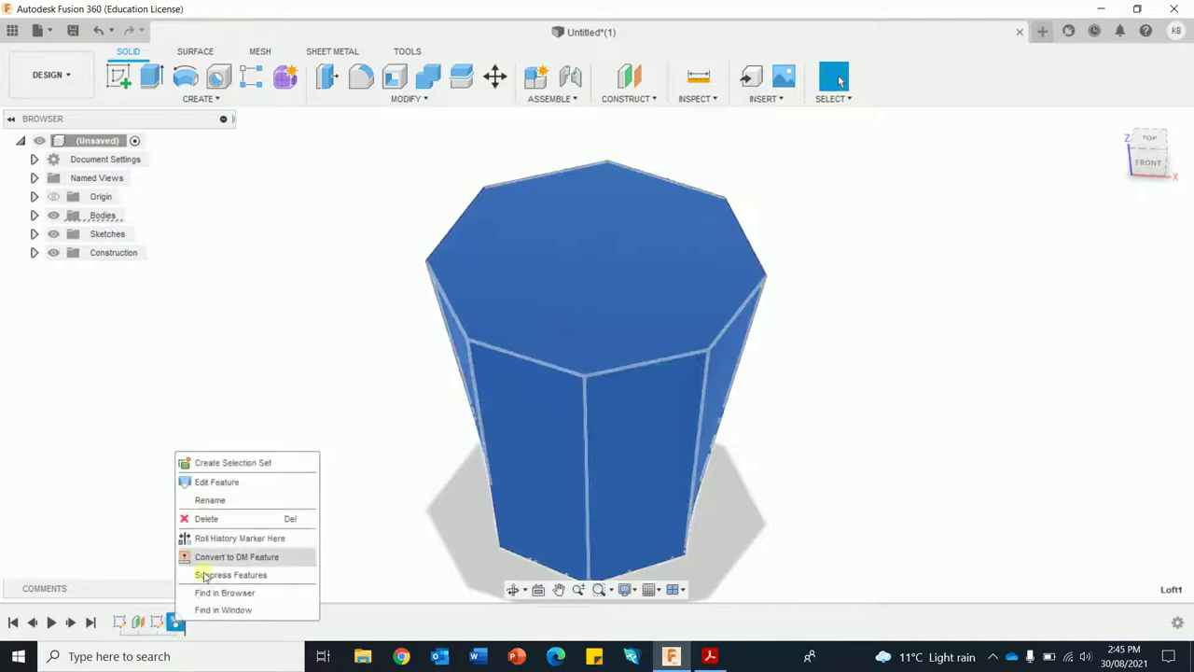
pyautogui.click(218, 481)
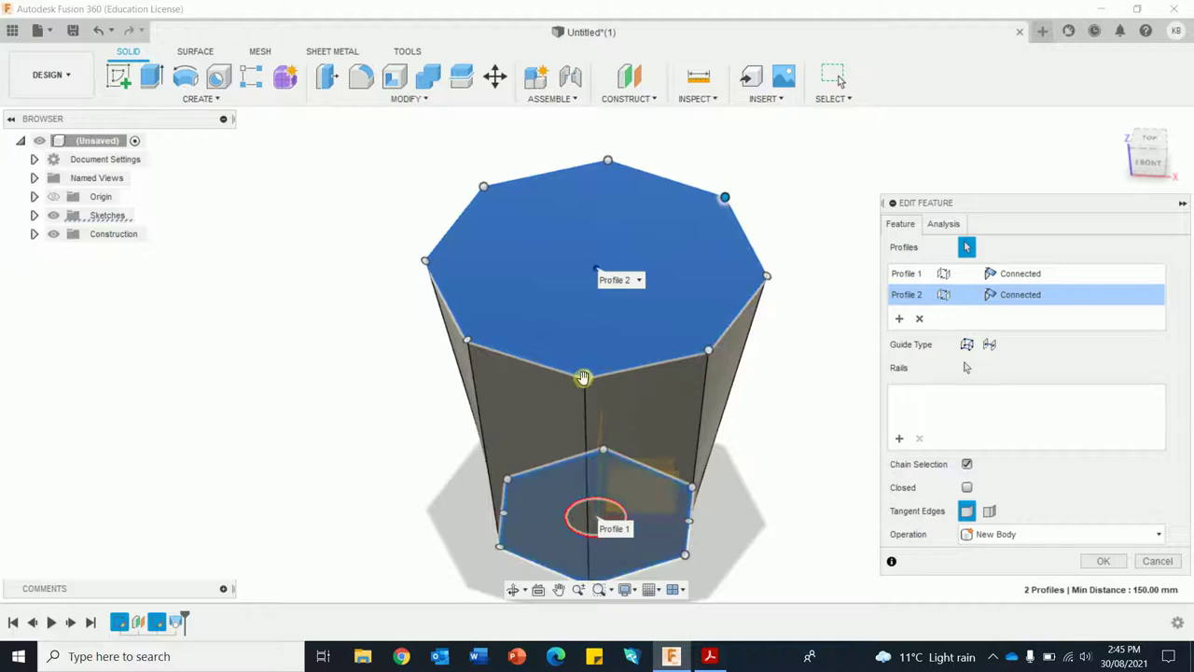
pyautogui.moveTo(582, 377); pyautogui.dragTo(646, 362)
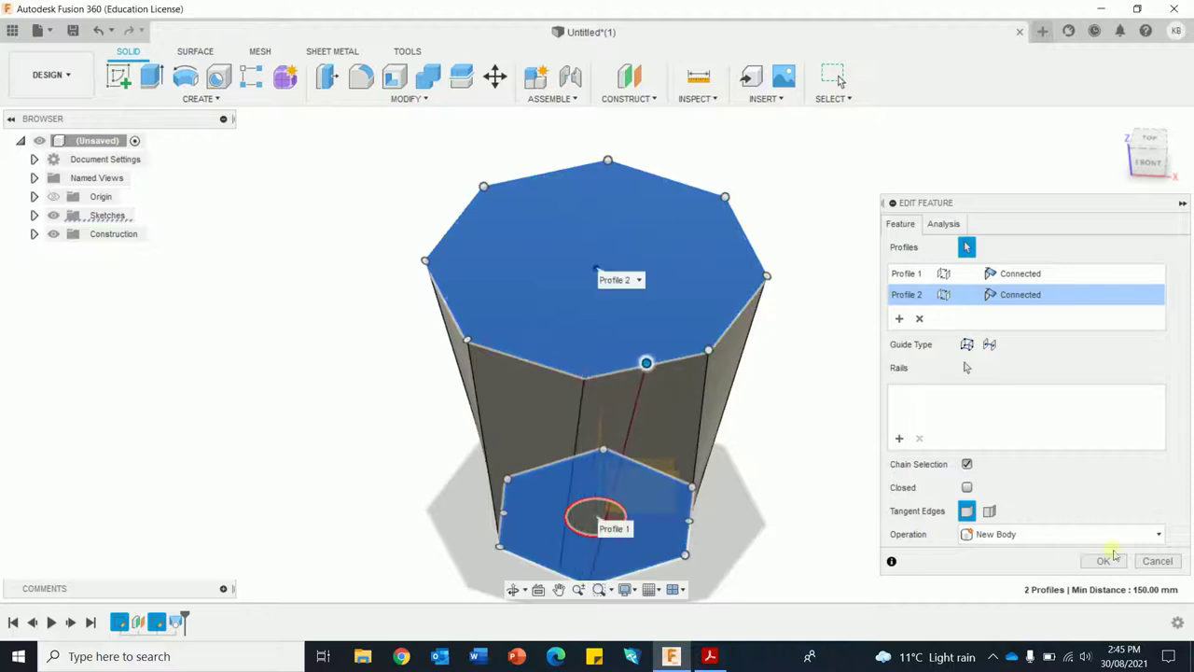
pyautogui.click(1110, 560)
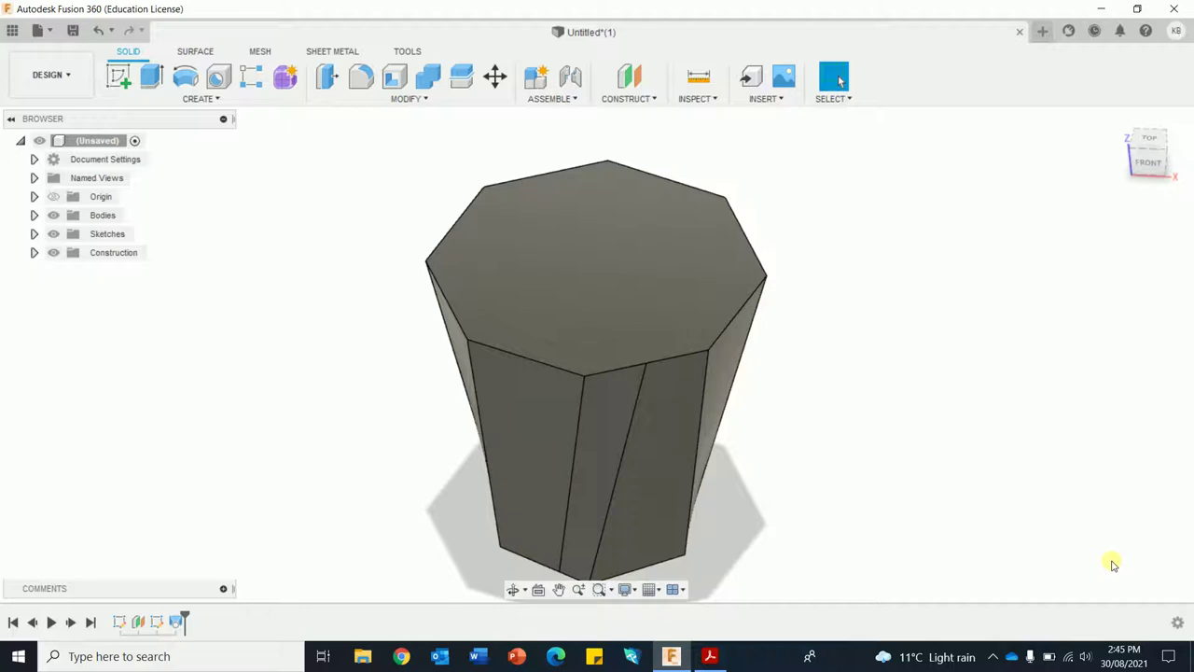
# Re-edit Loft1, shifting two more octagon connection points to increase the twist.
pyautogui.rightClick(175, 621)
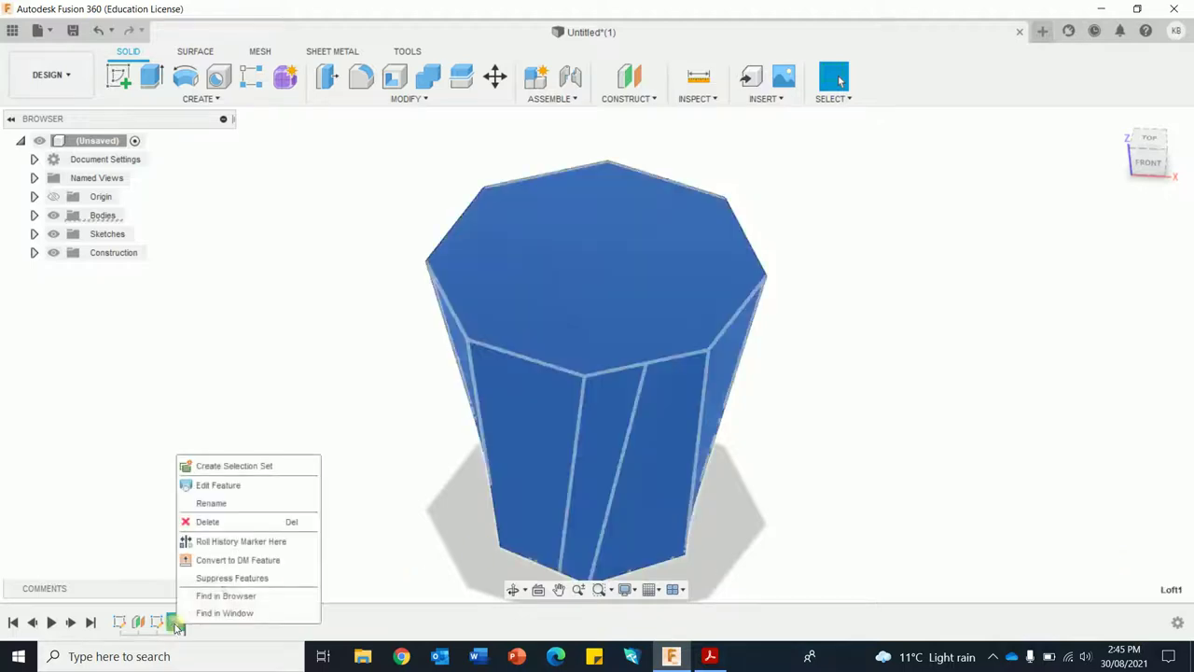
pyautogui.click(230, 488)
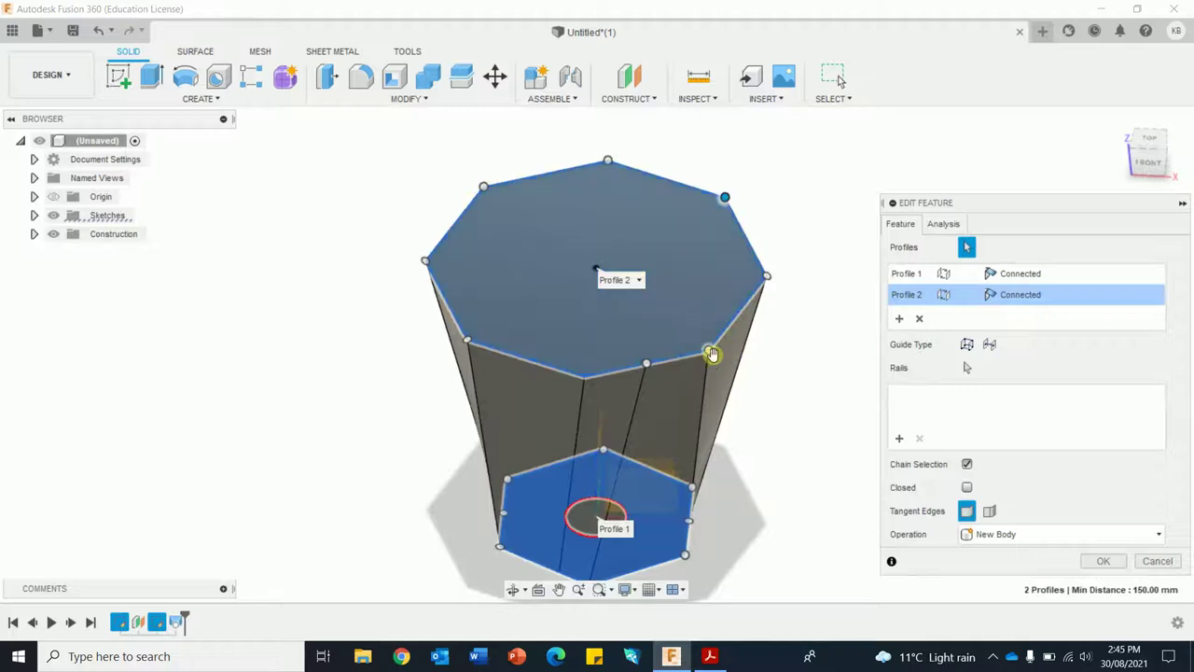
pyautogui.moveTo(751, 329); pyautogui.dragTo(754, 320)
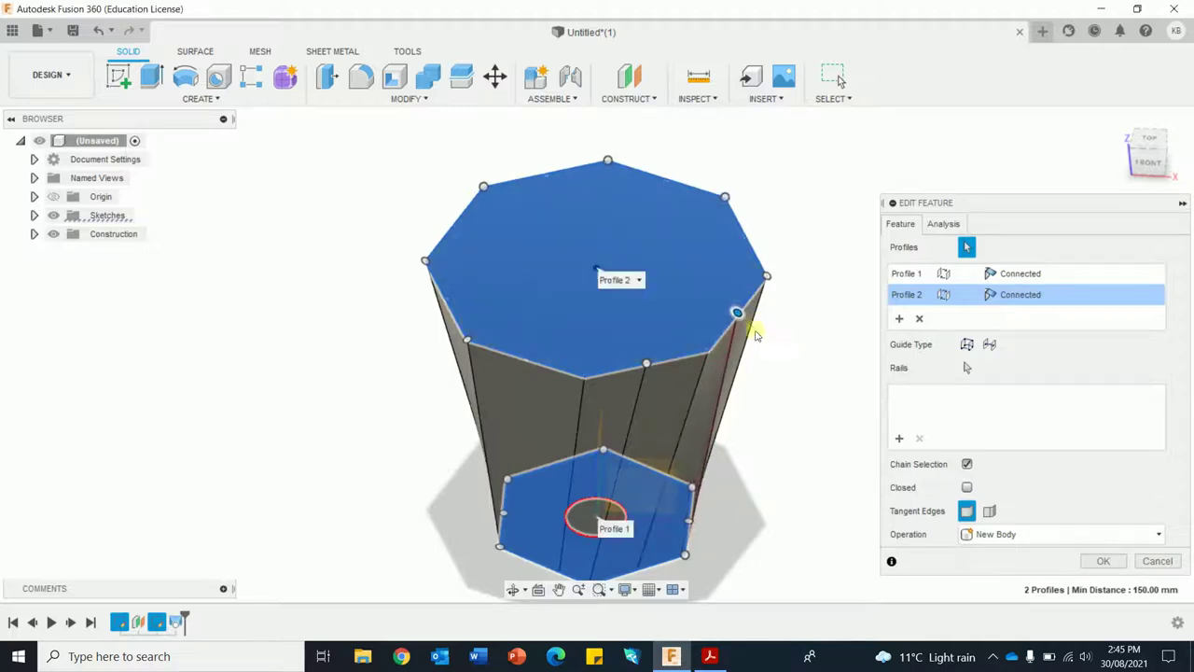
pyautogui.moveTo(469, 347); pyautogui.dragTo(528, 362)
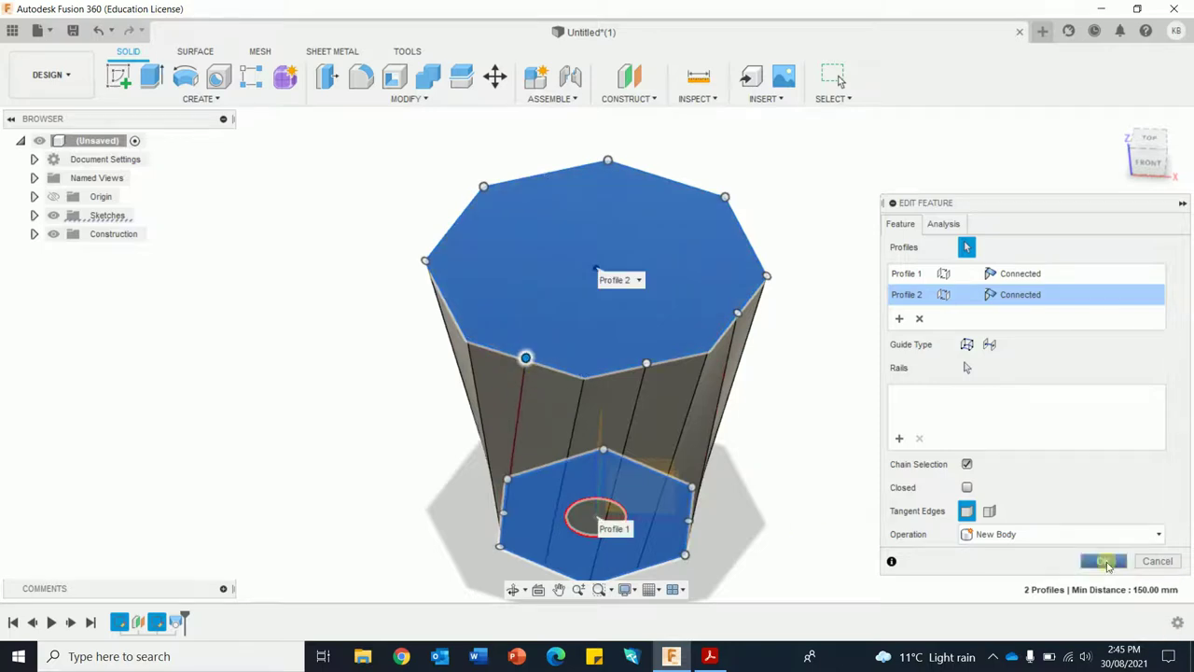
pyautogui.click(1103, 561)
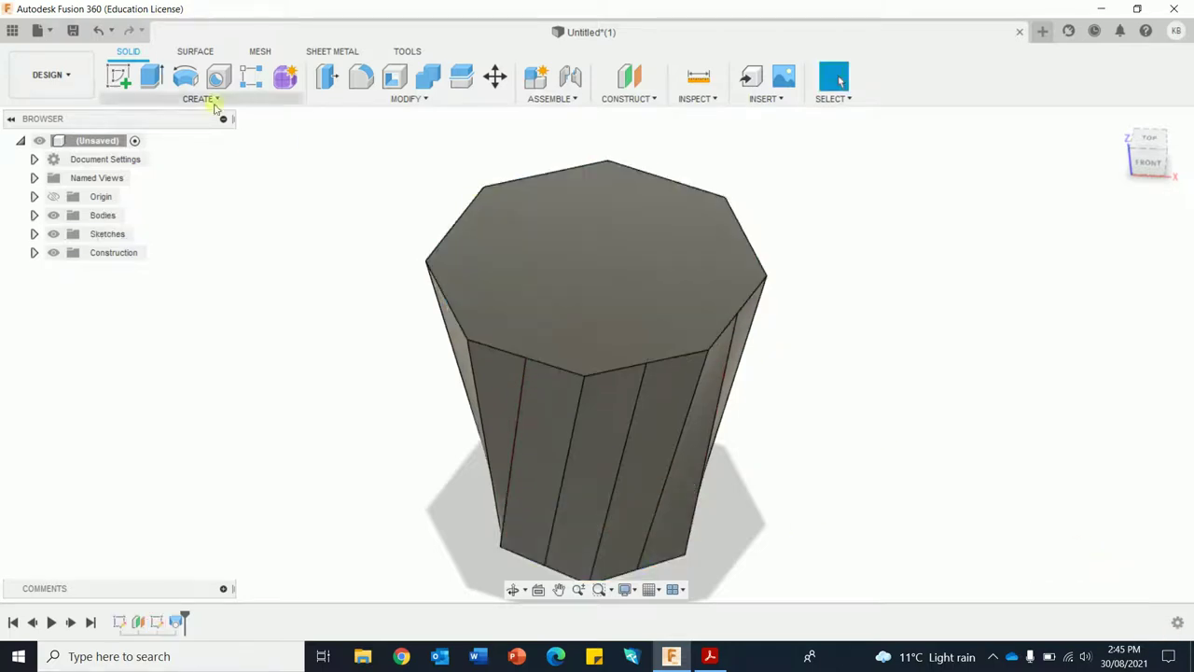
# Undo the last twist edit and roll the timeline marker back before Loft1.
pyautogui.click(93, 32)
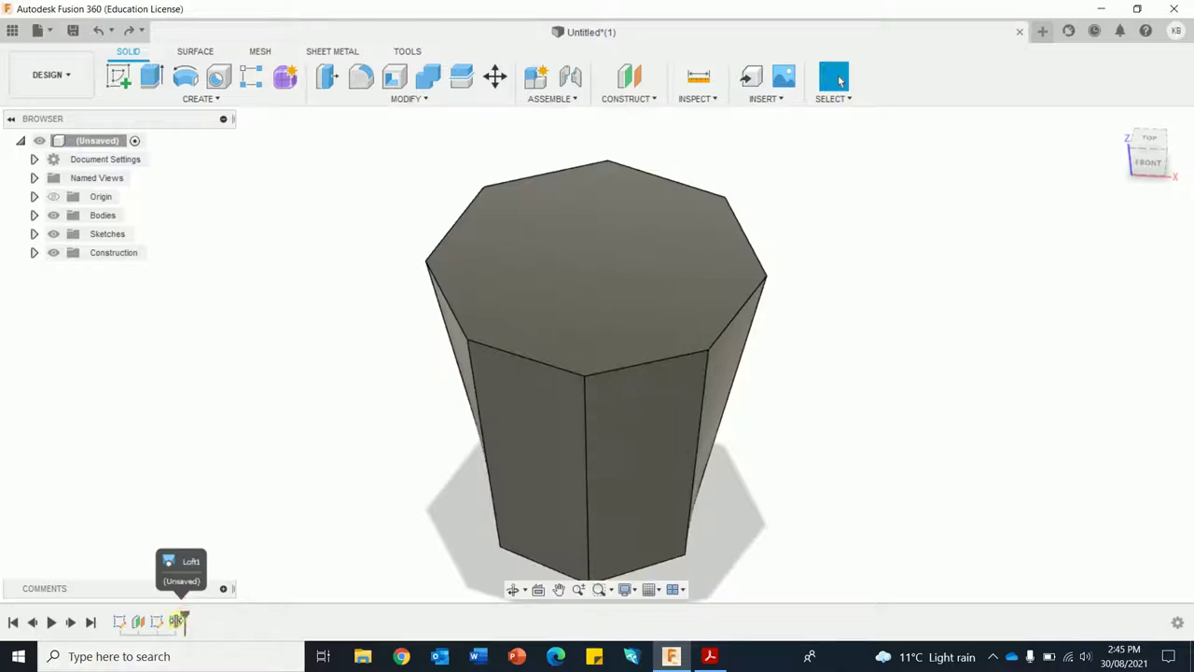
pyautogui.moveTo(185, 618); pyautogui.dragTo(165, 619)
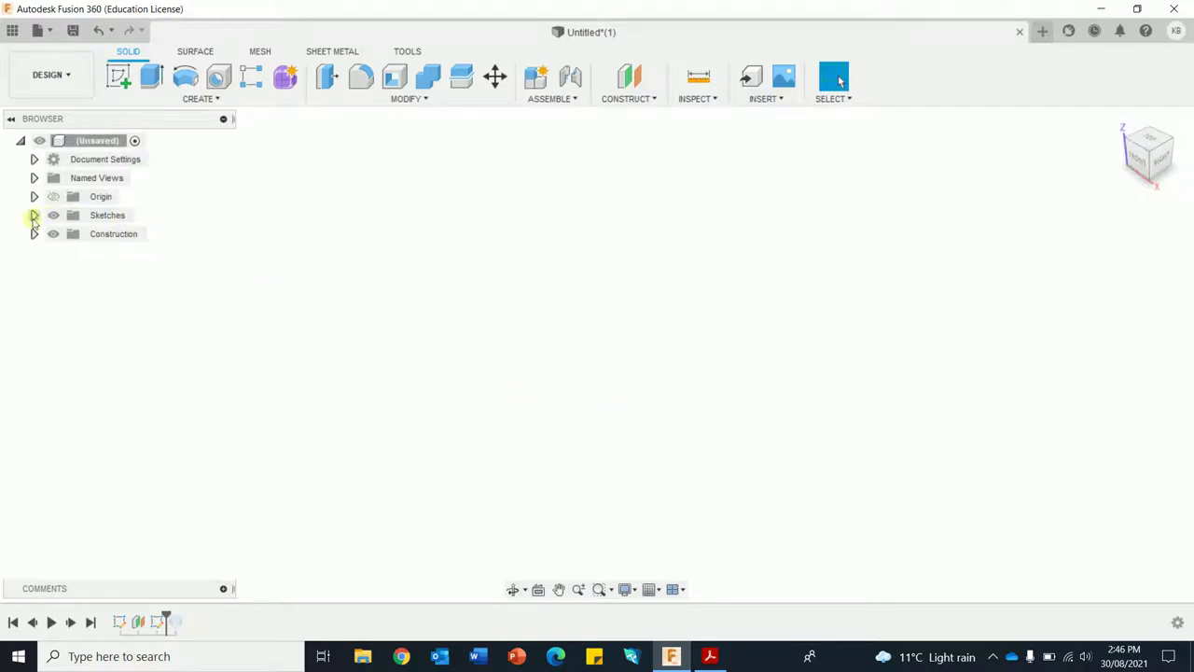
# Make the hexagon and octagon sketches visible and return to the home view.
pyautogui.click(33, 216)
pyautogui.click(67, 252)
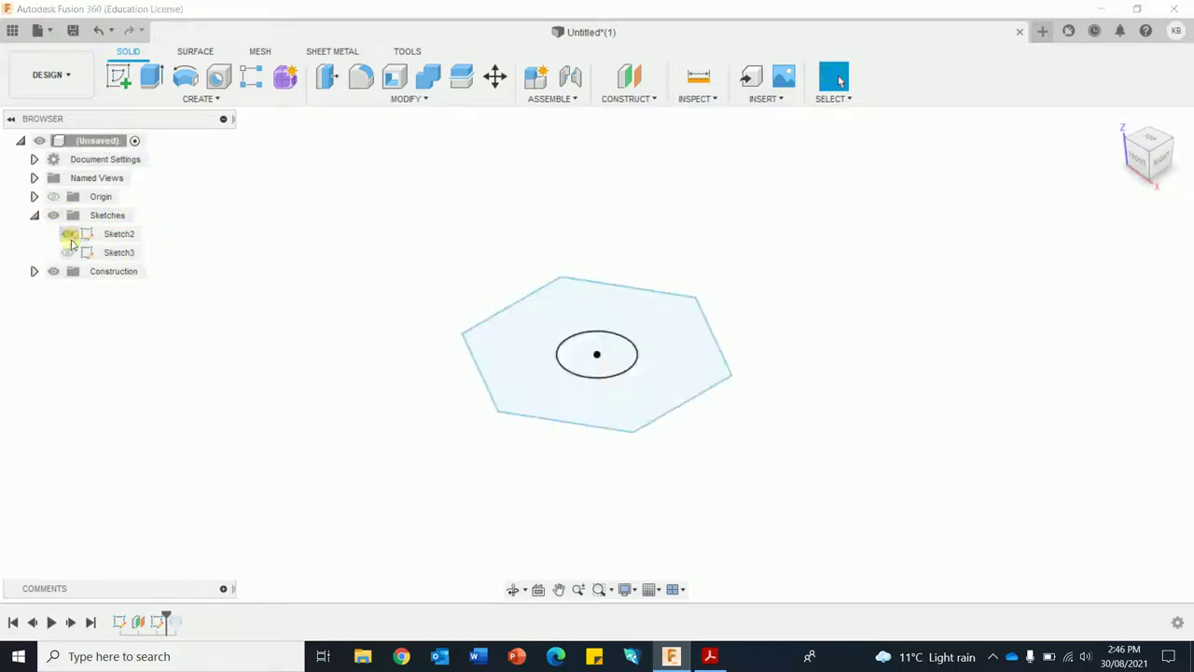
pyautogui.click(68, 252)
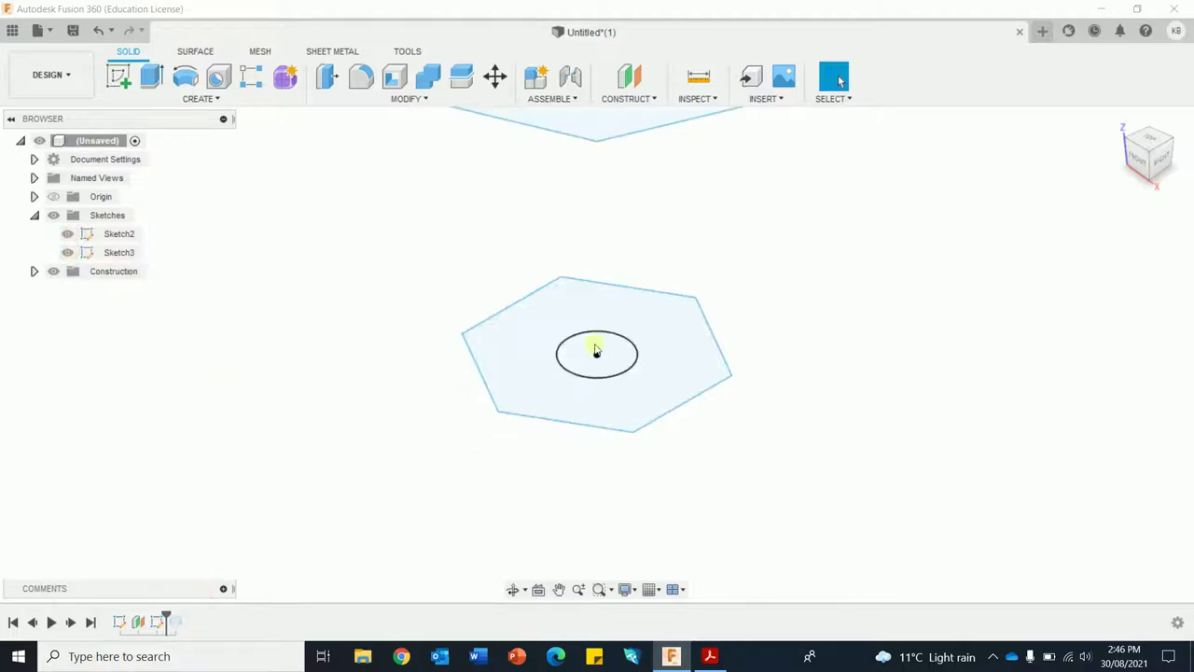
pyautogui.click(1119, 122)
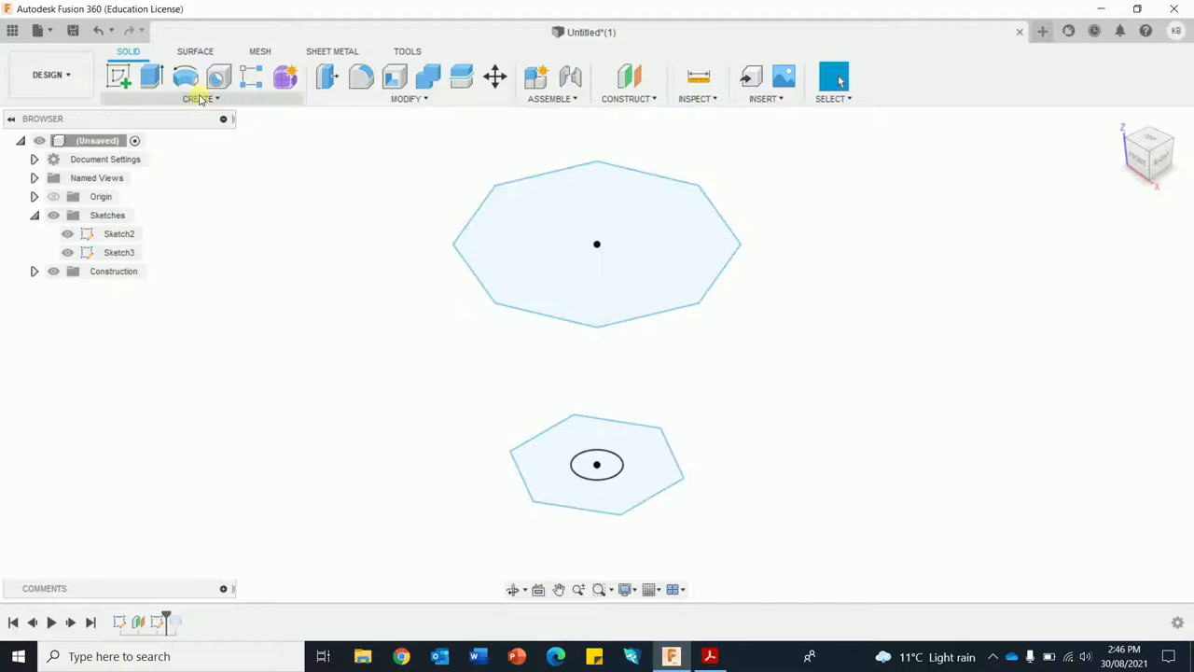
# Start a 3D sketch on the origin plane, viewed at an angle, with the Line tool active.
pyautogui.click(119, 77)
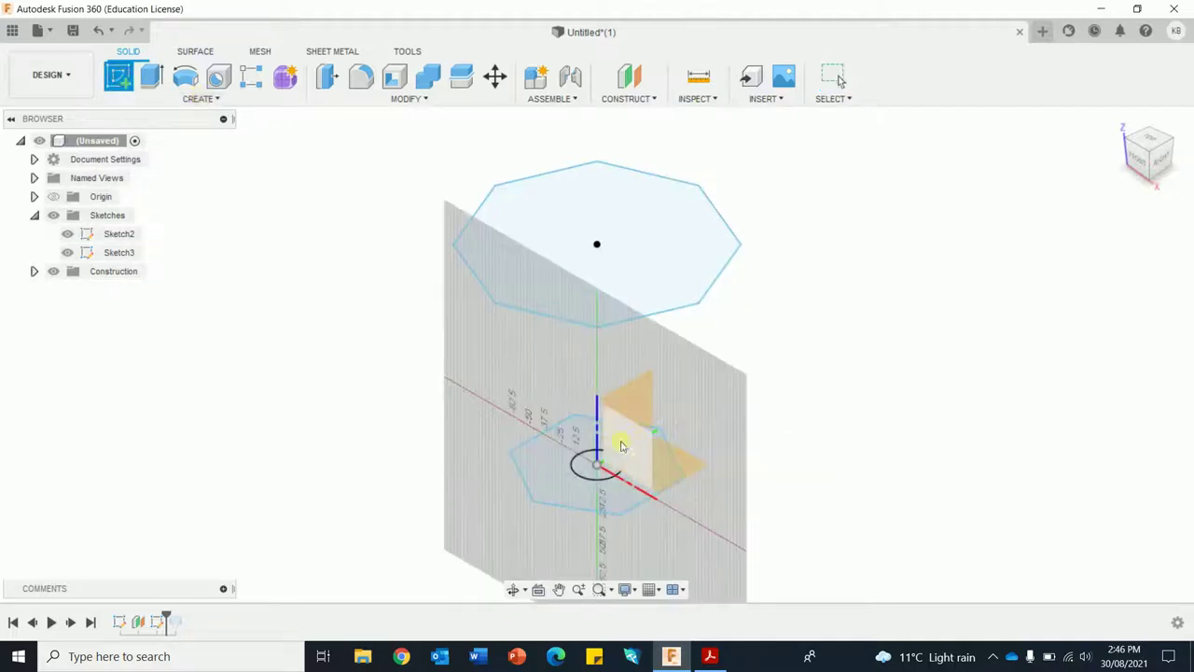
pyautogui.click(640, 444)
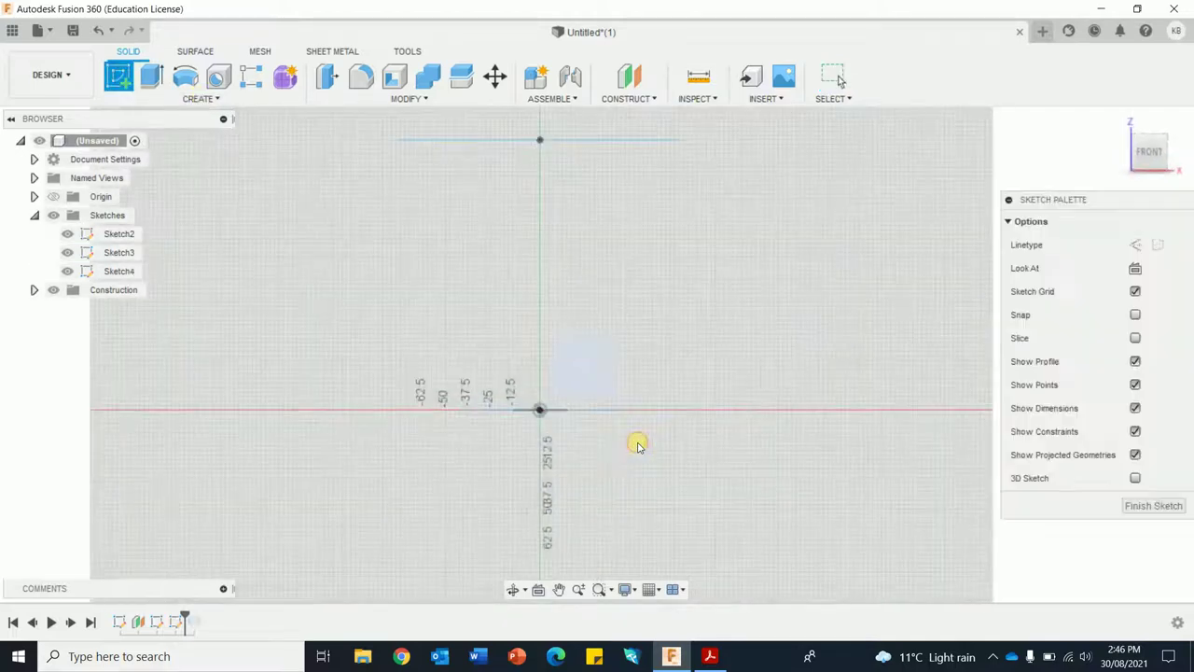
pyautogui.click(1137, 480)
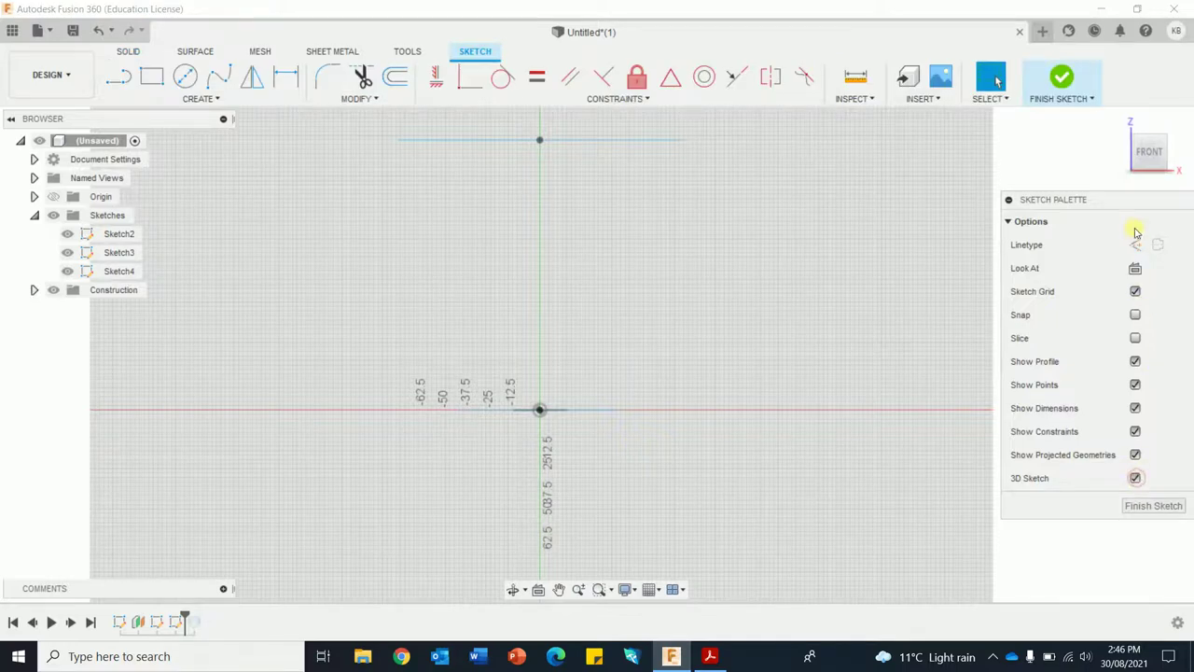
pyautogui.click(1122, 124)
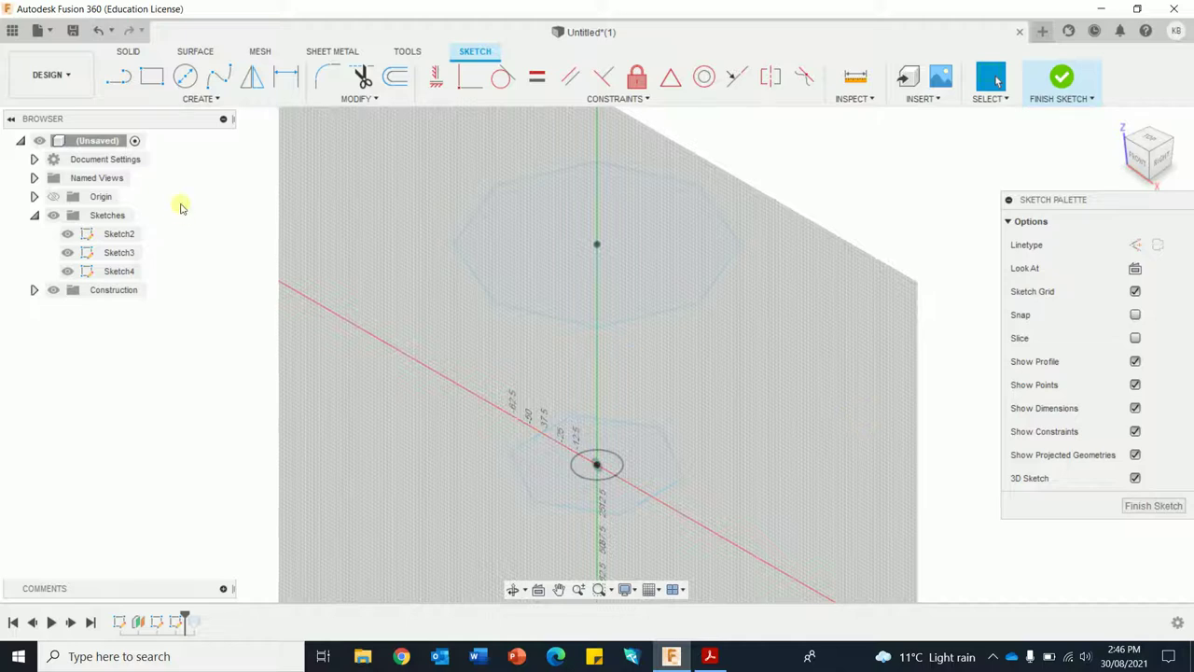
pyautogui.click(118, 76)
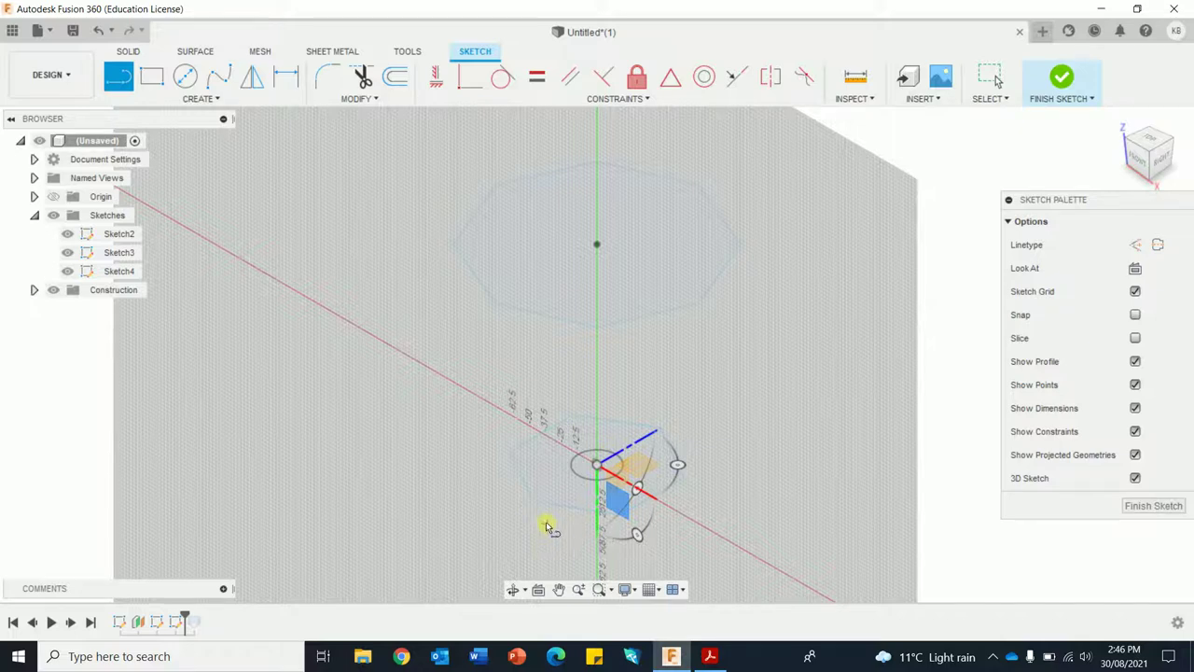
pyautogui.moveTo(779, 524)
pyautogui.keyDown('shift'); pyautogui.mouseDown(button='middle')
pyautogui.moveTo(765, 529)
pyautogui.moveTo(793, 531)
pyautogui.mouseUp(button='middle'); pyautogui.keyUp('shift')
# Draw 3D lines from three hexagon base corners up to octagon top corners.
pyautogui.press('l')
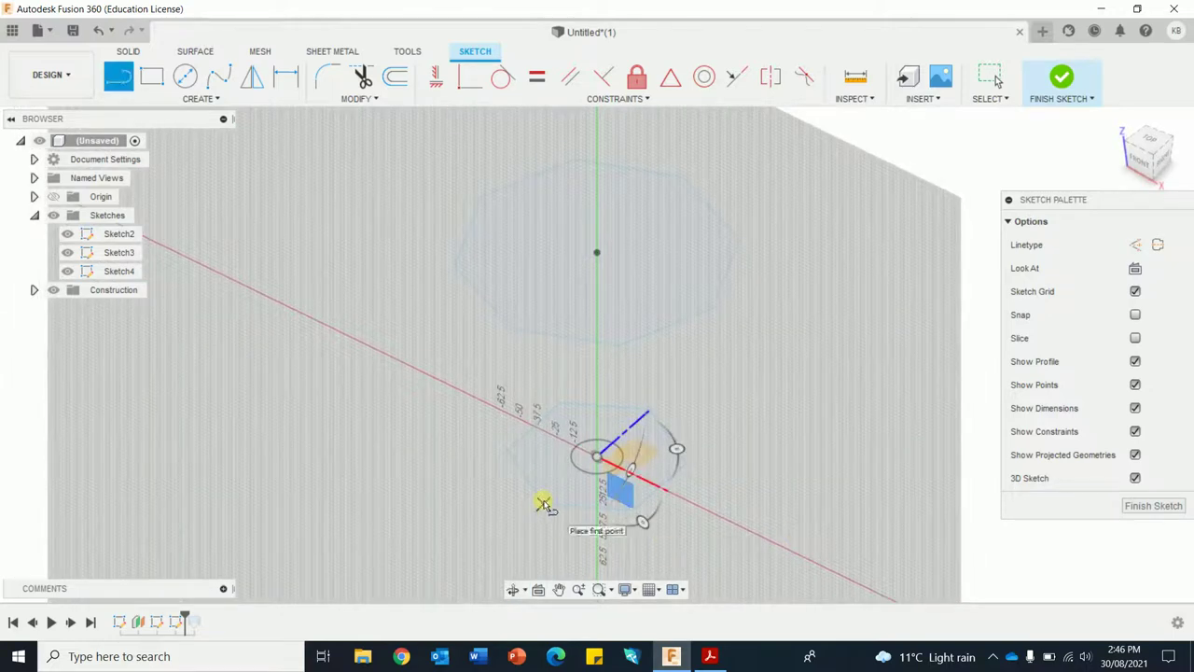
pyautogui.click(541, 500)
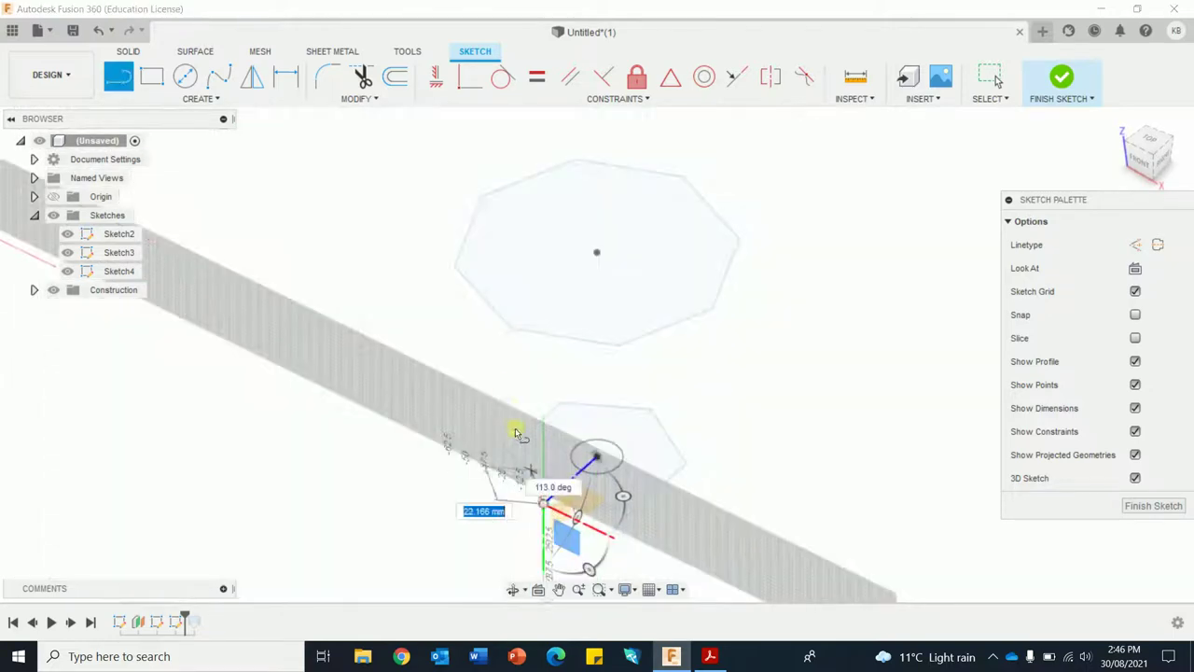
pyautogui.click(510, 329)
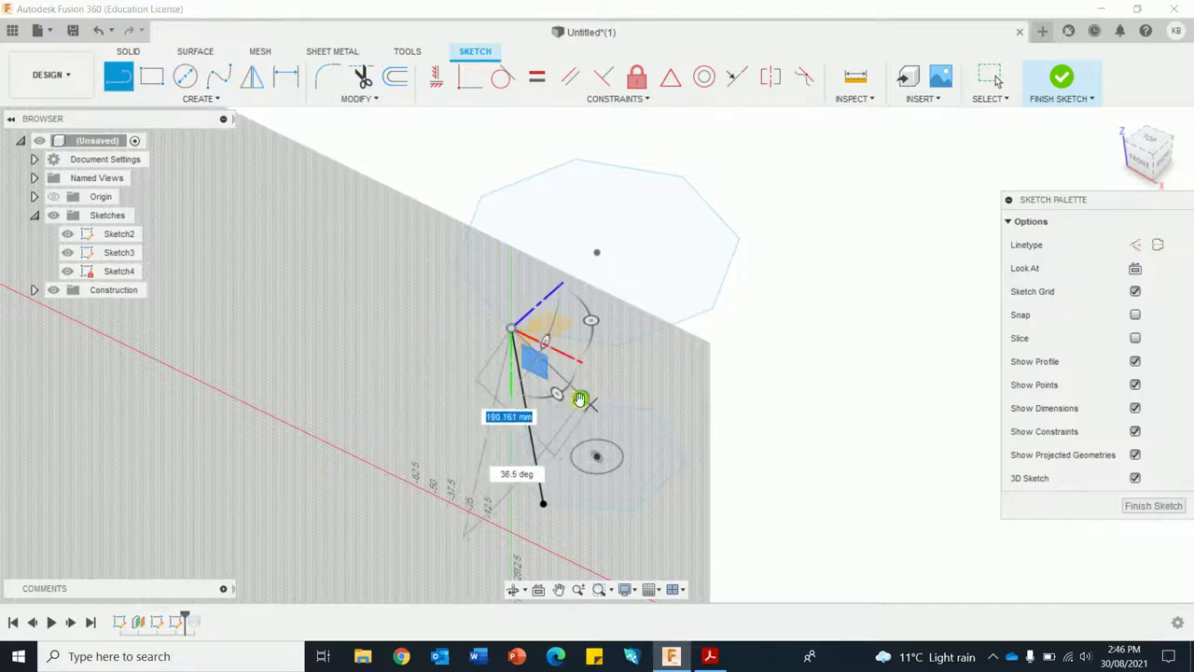
pyautogui.keyDown('shift'); pyautogui.moveTo(386, 442); pyautogui.dragTo(413, 445, button='middle'); pyautogui.keyUp('shift')
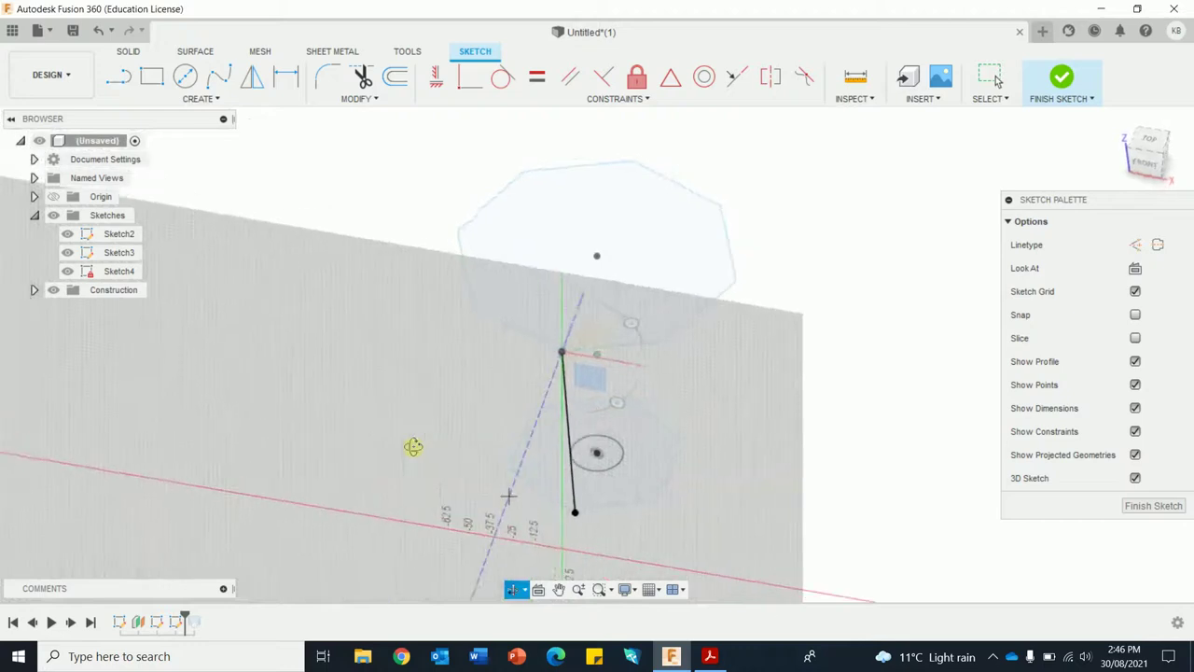
pyautogui.click(508, 473)
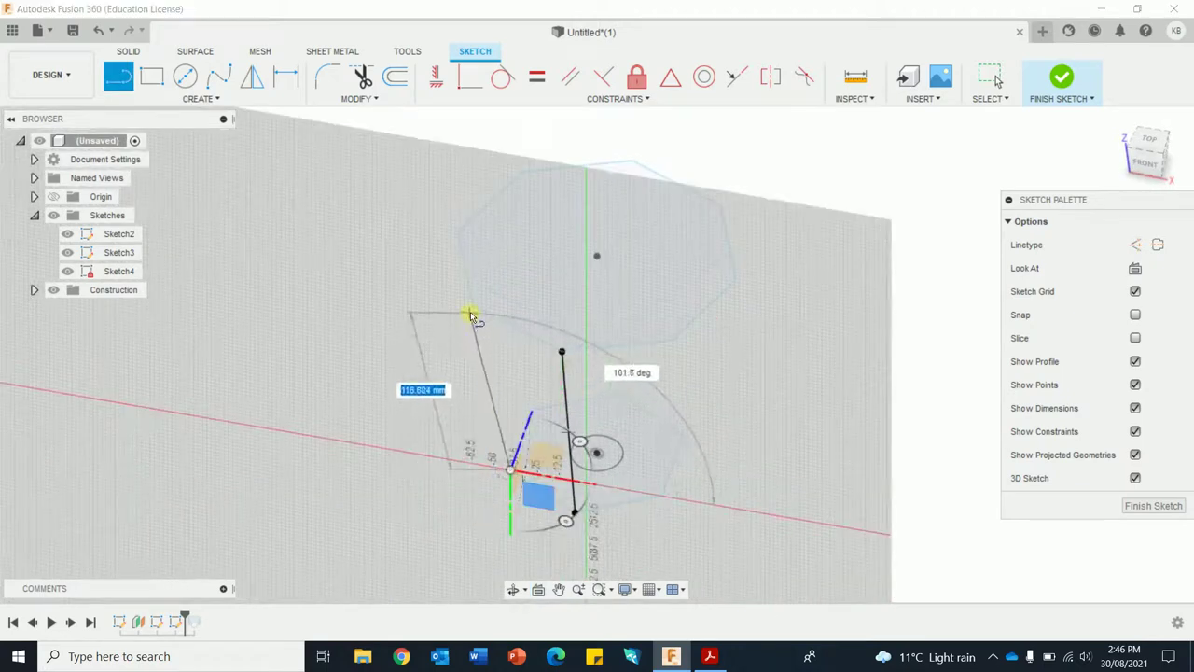
pyautogui.click(472, 308)
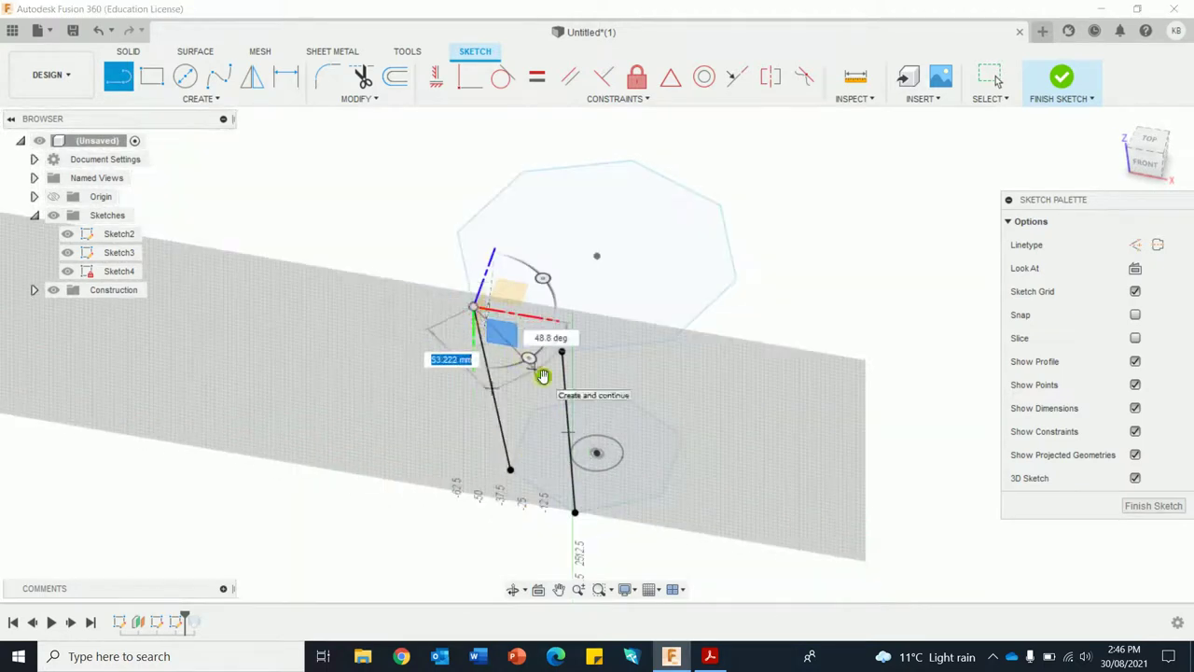
pyautogui.keyDown('shift'); pyautogui.moveTo(843, 501); pyautogui.dragTo(765, 504, button='middle'); pyautogui.keyUp('shift')
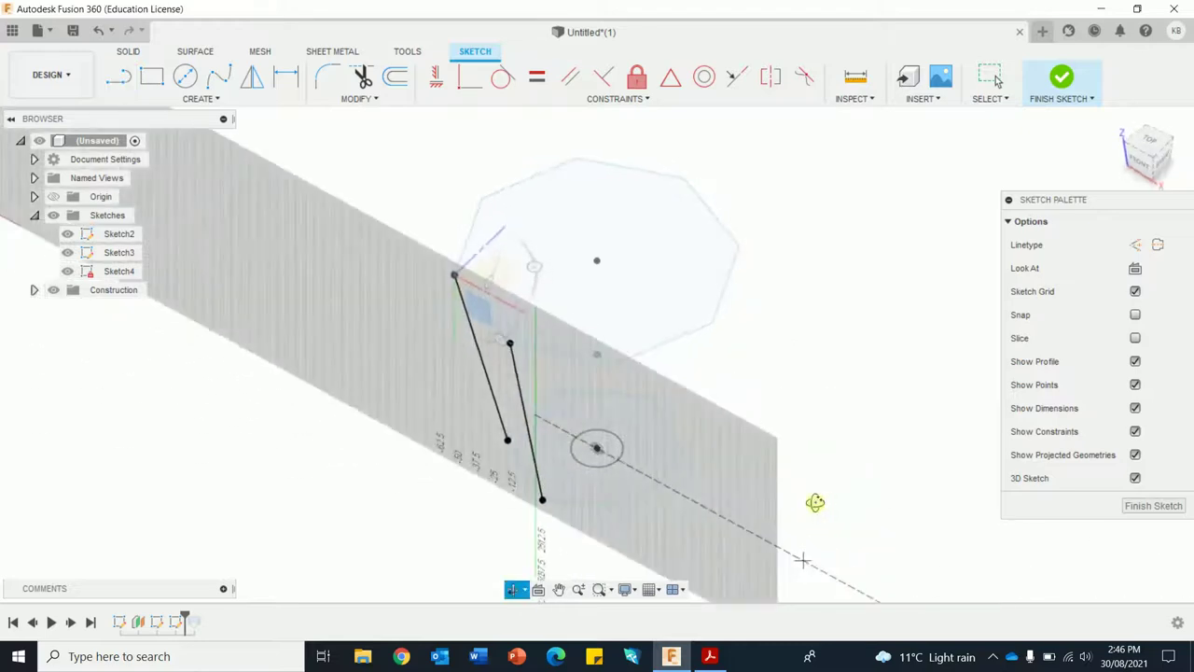
pyautogui.click(632, 509)
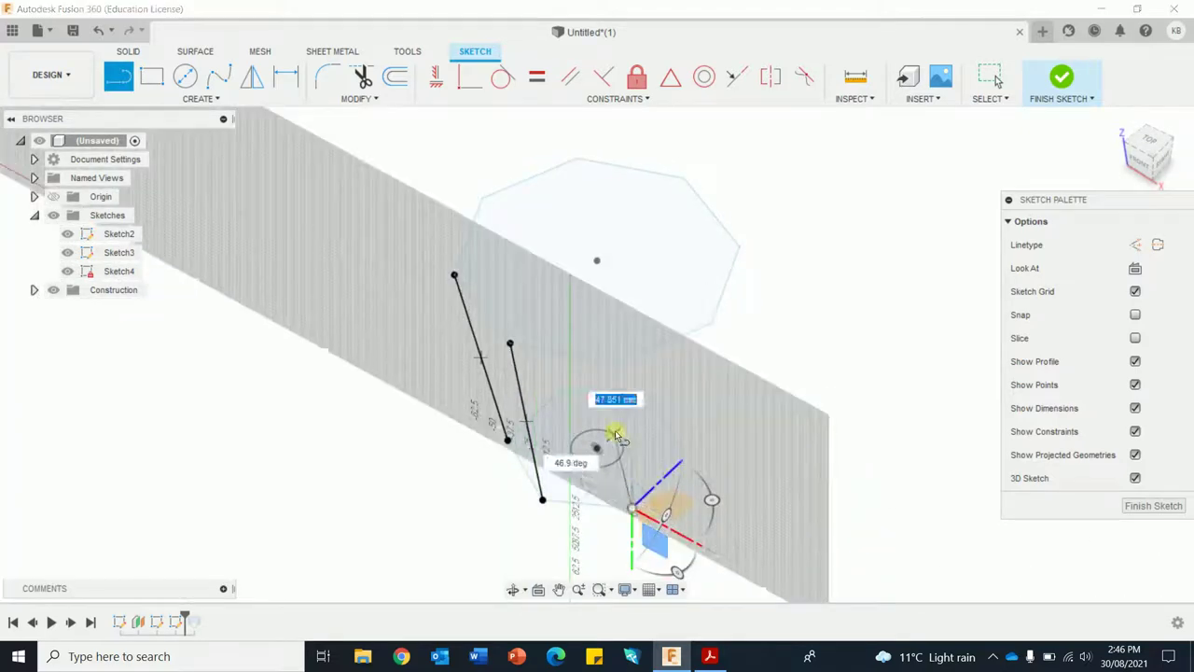
pyautogui.click(615, 366)
pyautogui.press('Escape')
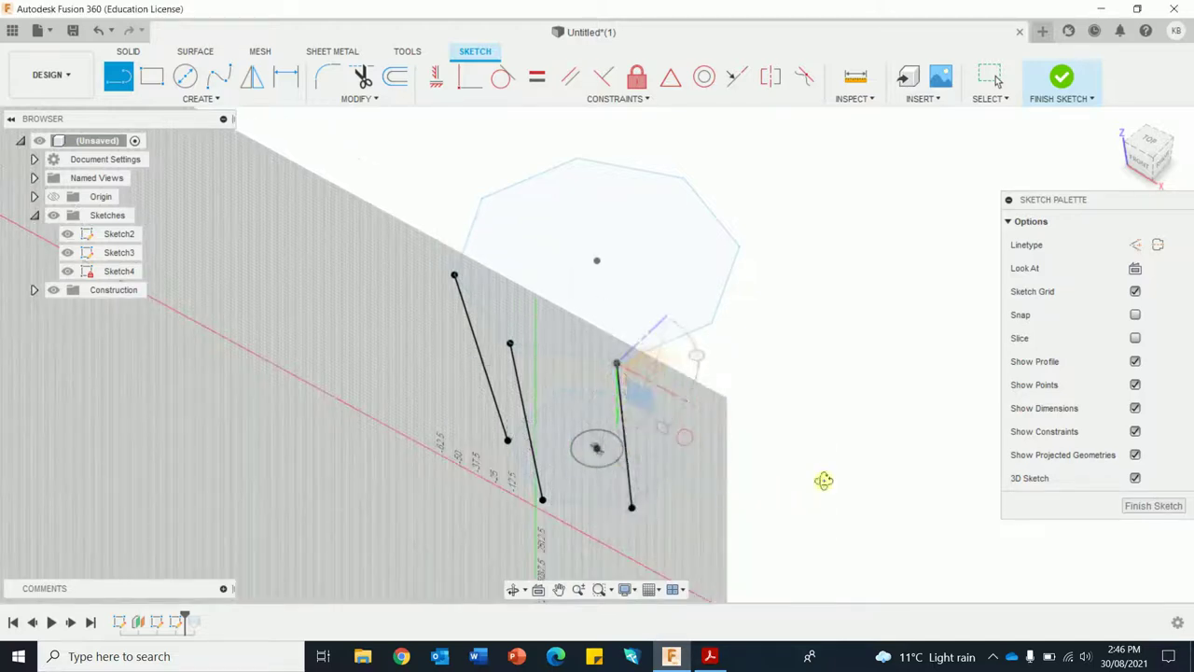
# Draw three more lines linking hexagon base corners to octagon corners.
pyautogui.keyDown('shift'); pyautogui.moveTo(824, 480); pyautogui.dragTo(722, 493, button='middle'); pyautogui.keyUp('shift')
pyautogui.press('l')
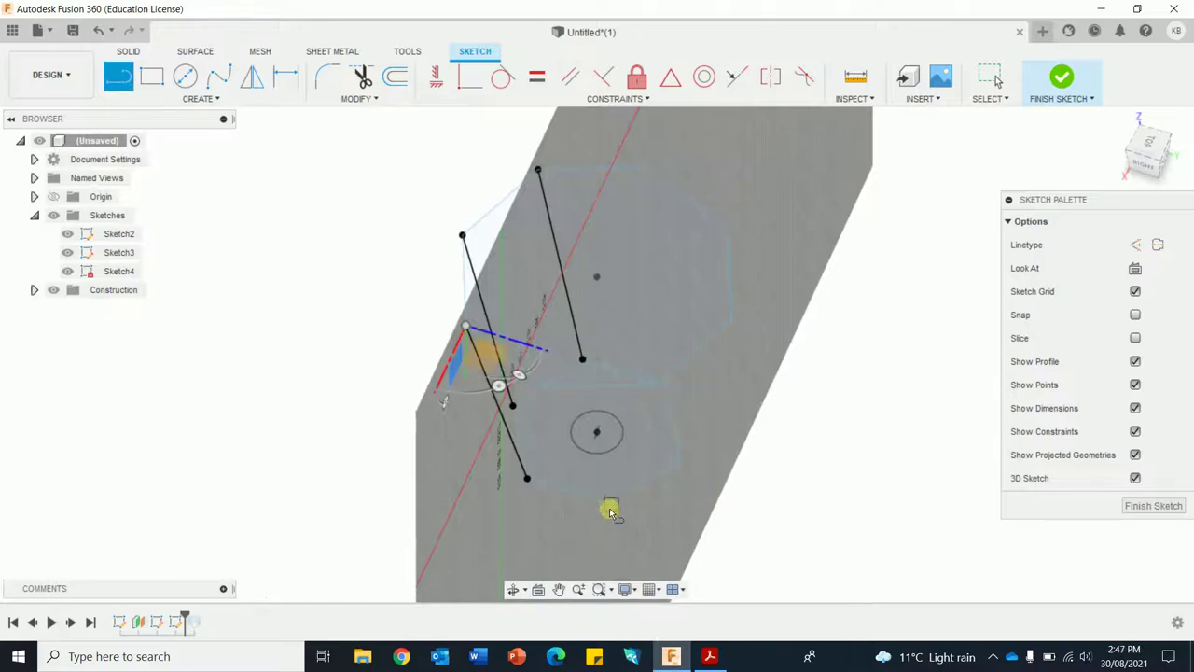
pyautogui.click(610, 505)
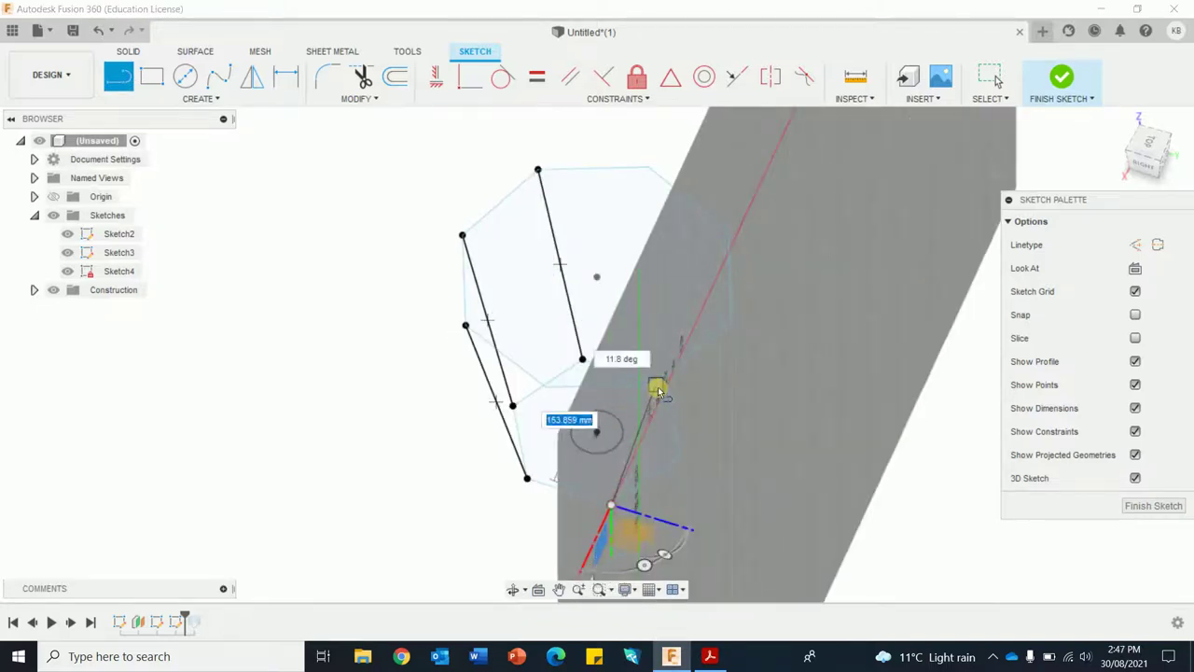
pyautogui.click(656, 386)
pyautogui.moveTo(728, 456)
pyautogui.keyDown('shift'); pyautogui.mouseDown(button='middle')
pyautogui.moveTo(888, 448)
pyautogui.moveTo(839, 429)
pyautogui.mouseUp(button='middle'); pyautogui.keyUp('shift')
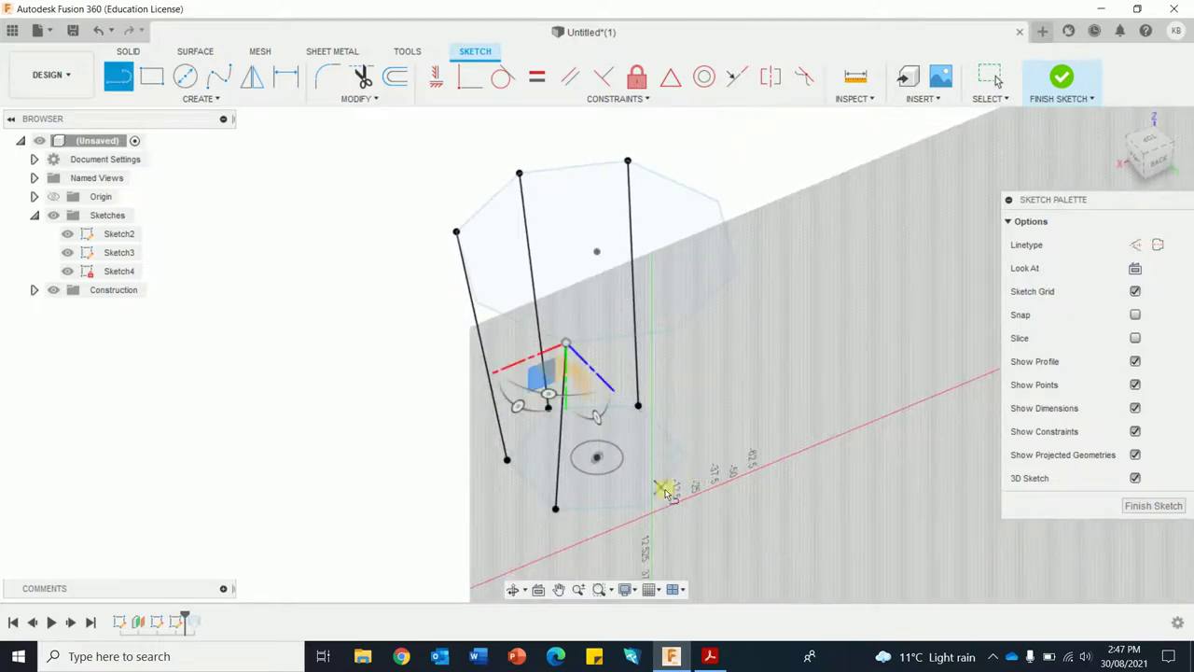
pyautogui.click(645, 510)
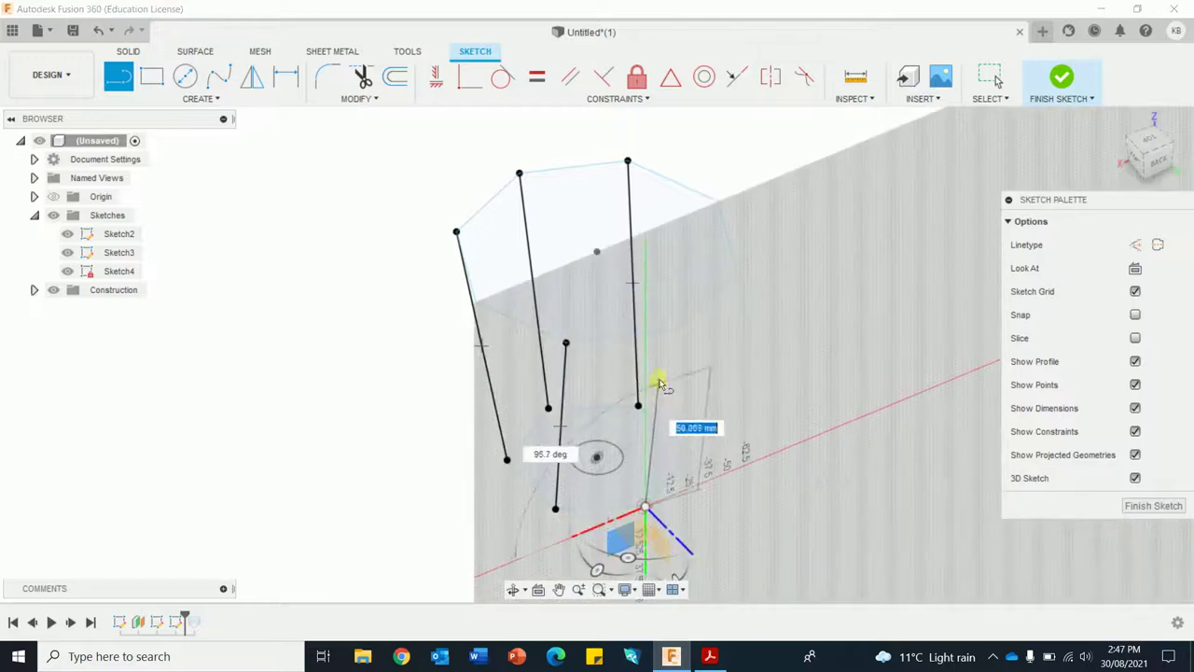
pyautogui.click(673, 334)
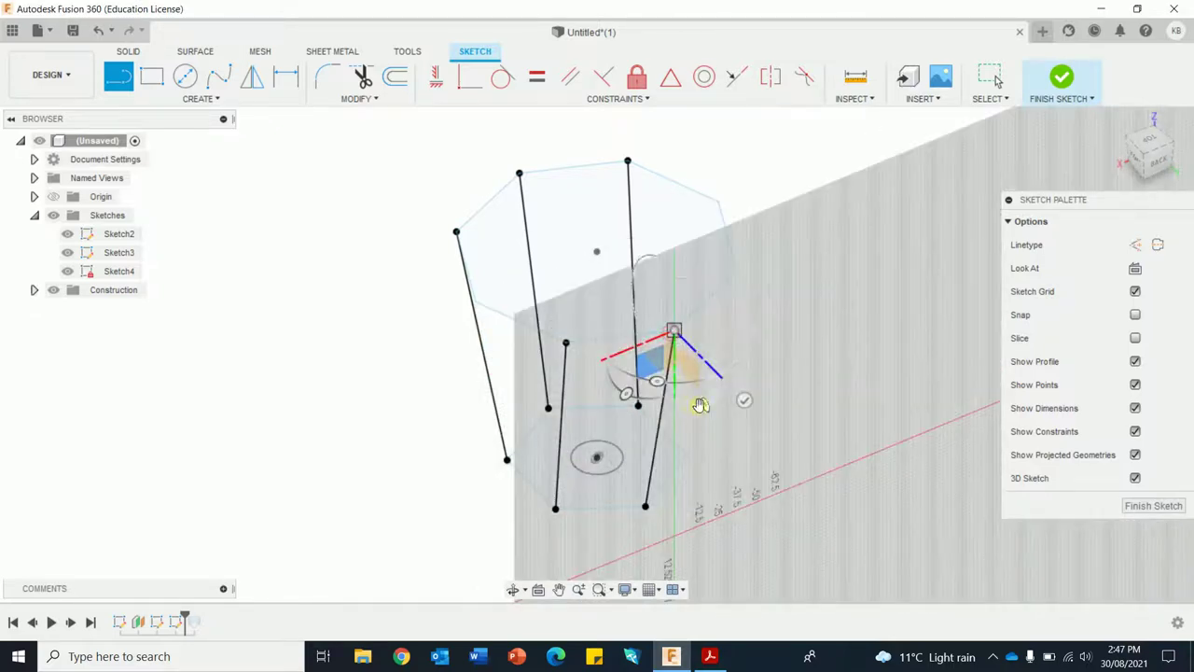
pyautogui.moveTo(870, 442)
pyautogui.keyDown('shift'); pyautogui.mouseDown(button='middle')
pyautogui.moveTo(818, 435)
pyautogui.moveTo(704, 530)
pyautogui.mouseUp(button='middle'); pyautogui.keyUp('shift')
pyautogui.click(663, 502)
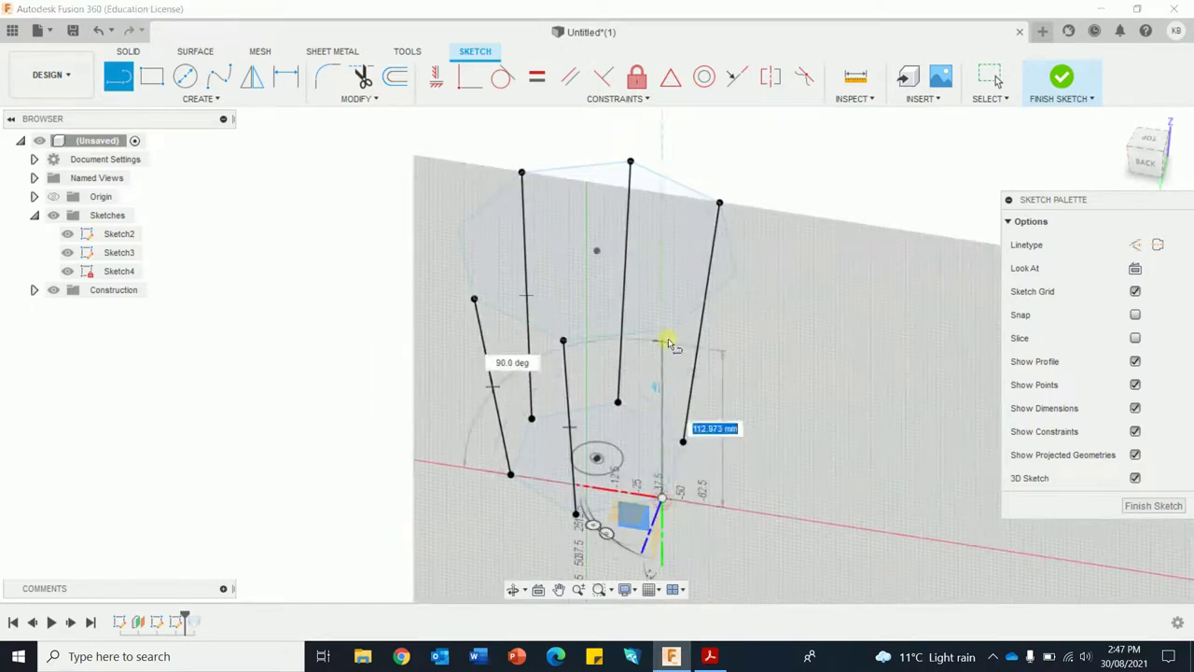
pyautogui.click(672, 332)
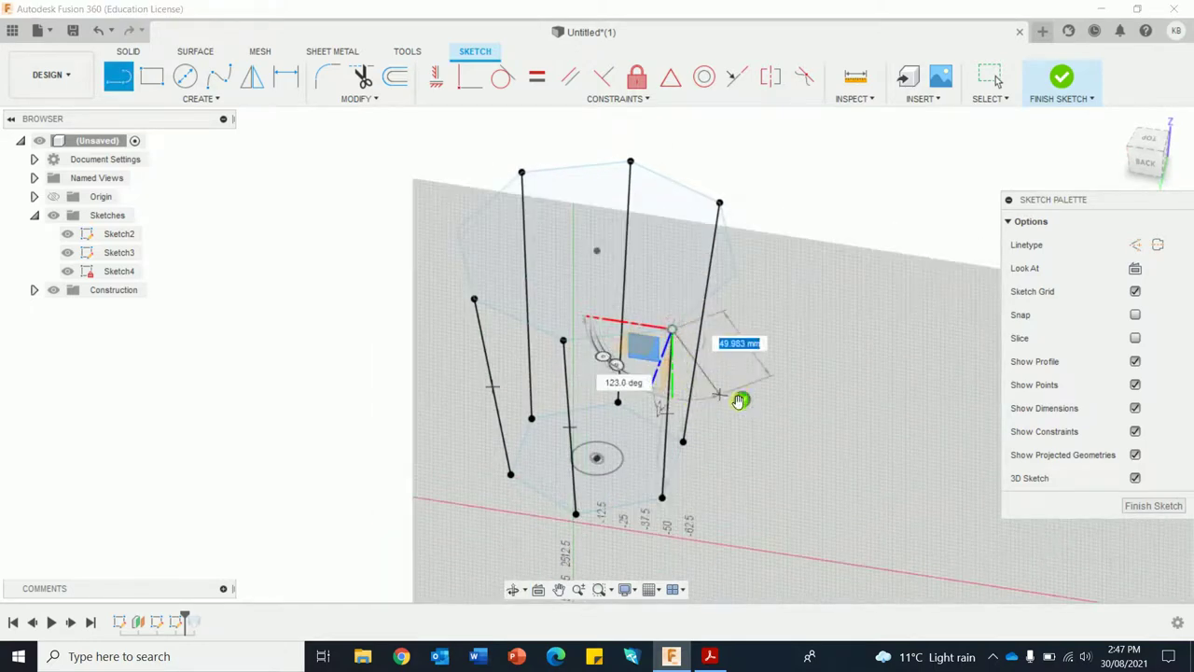
pyautogui.press('Escape')
# Draw the last two lines from octagon corners to base corners and finish the 3D sketch.
pyautogui.moveTo(816, 411); pyautogui.dragTo(768, 419)
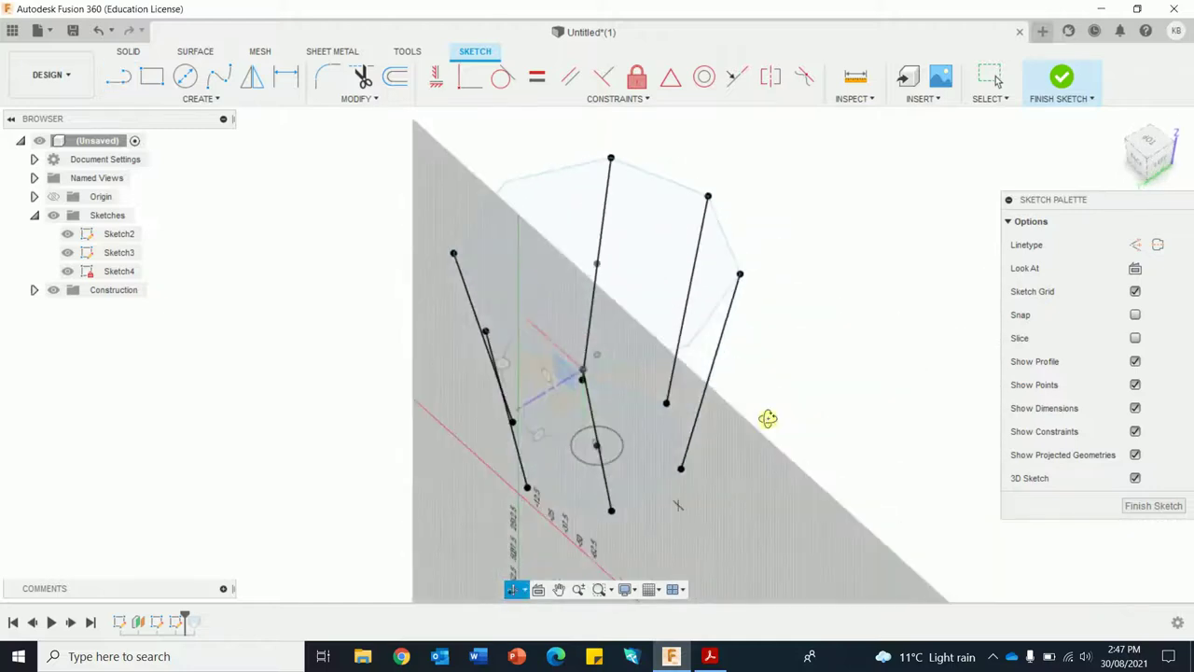
pyautogui.press('l')
pyautogui.click(690, 353)
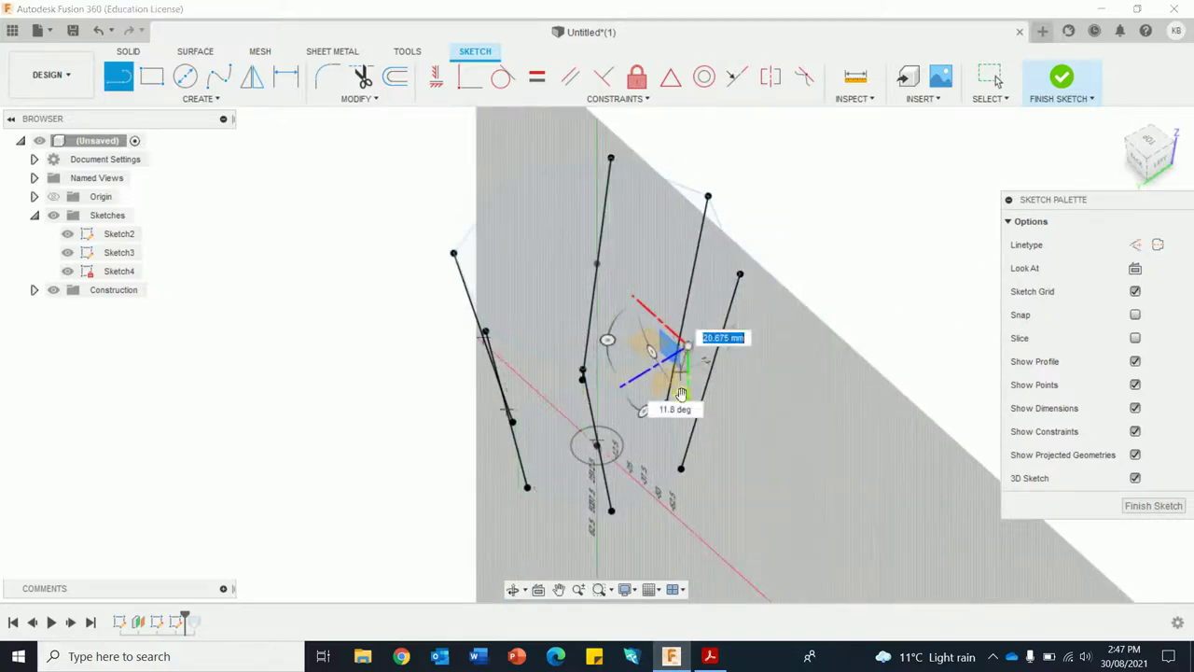
pyautogui.click(653, 492)
pyautogui.press('F4')
pyautogui.moveTo(769, 518)
pyautogui.mouseDown()
pyautogui.moveTo(840, 501)
pyautogui.moveTo(976, 501)
pyautogui.mouseUp()
pyautogui.press('l')
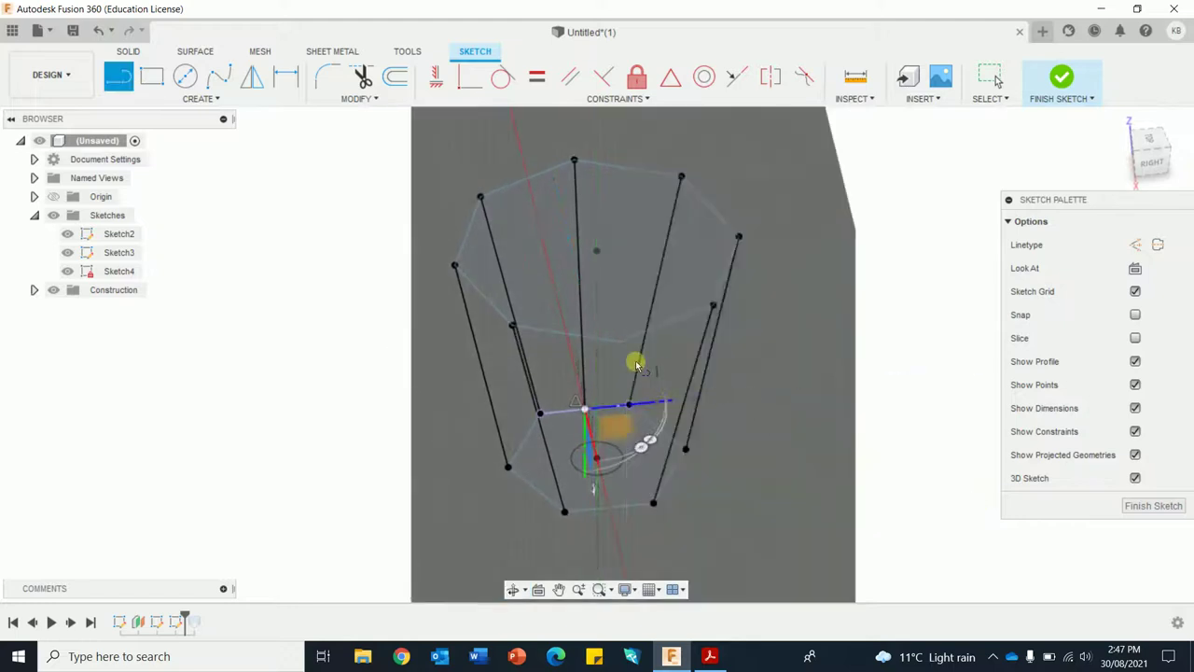
pyautogui.click(619, 342)
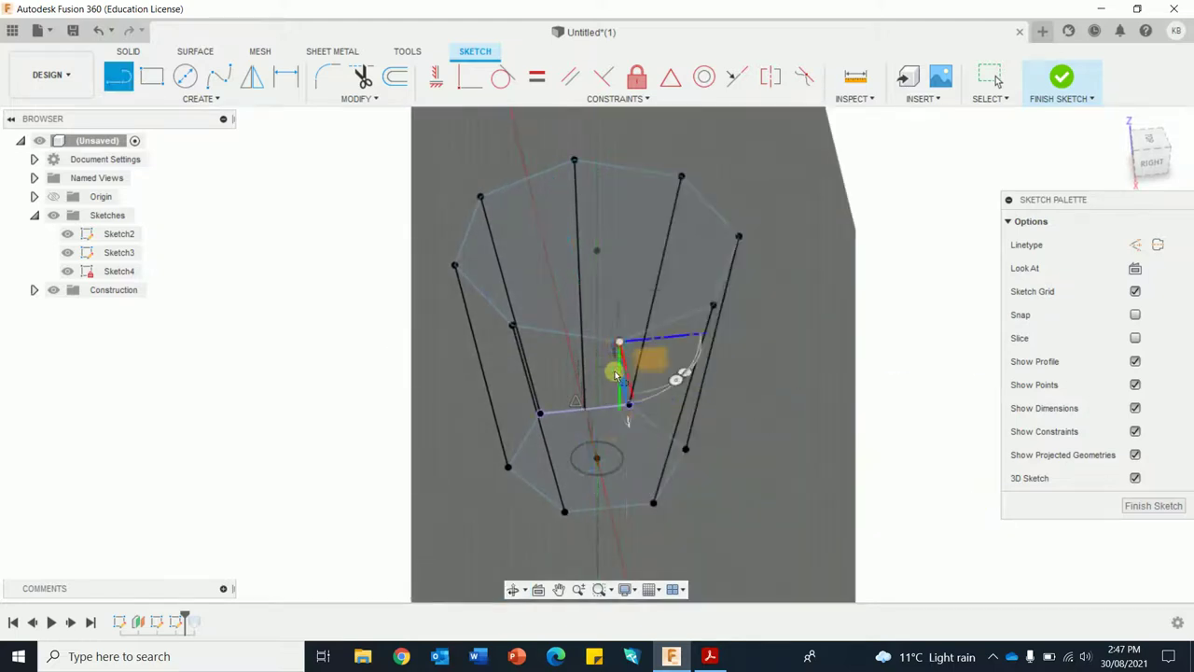
pyautogui.click(609, 508)
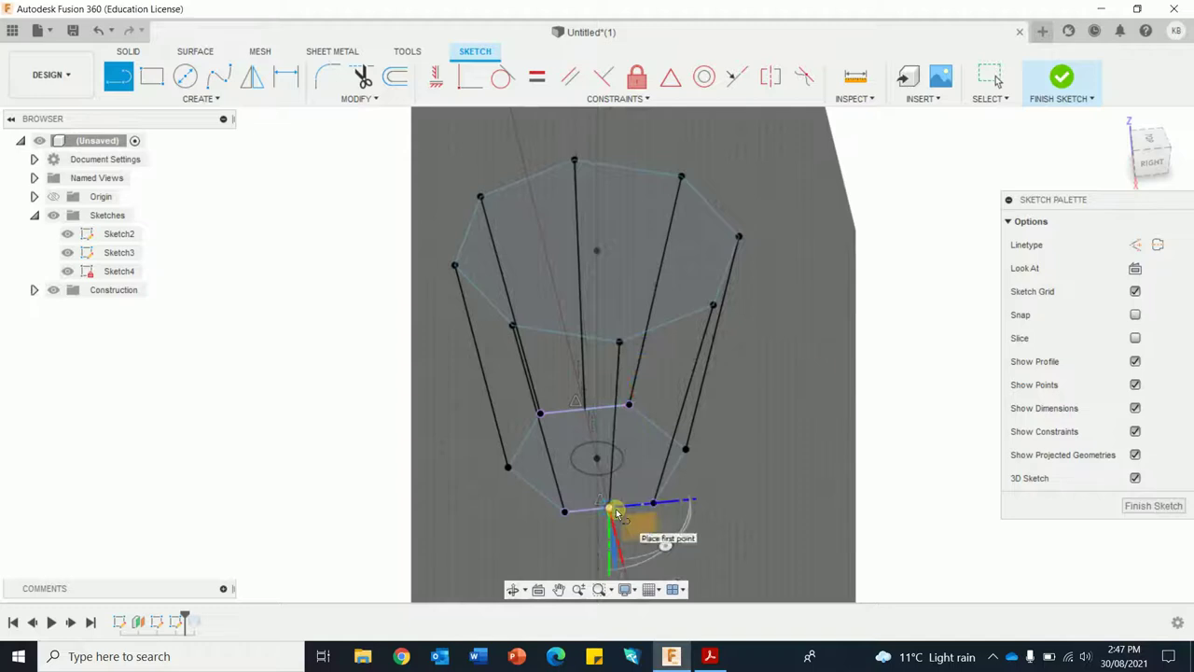
pyautogui.click(1071, 83)
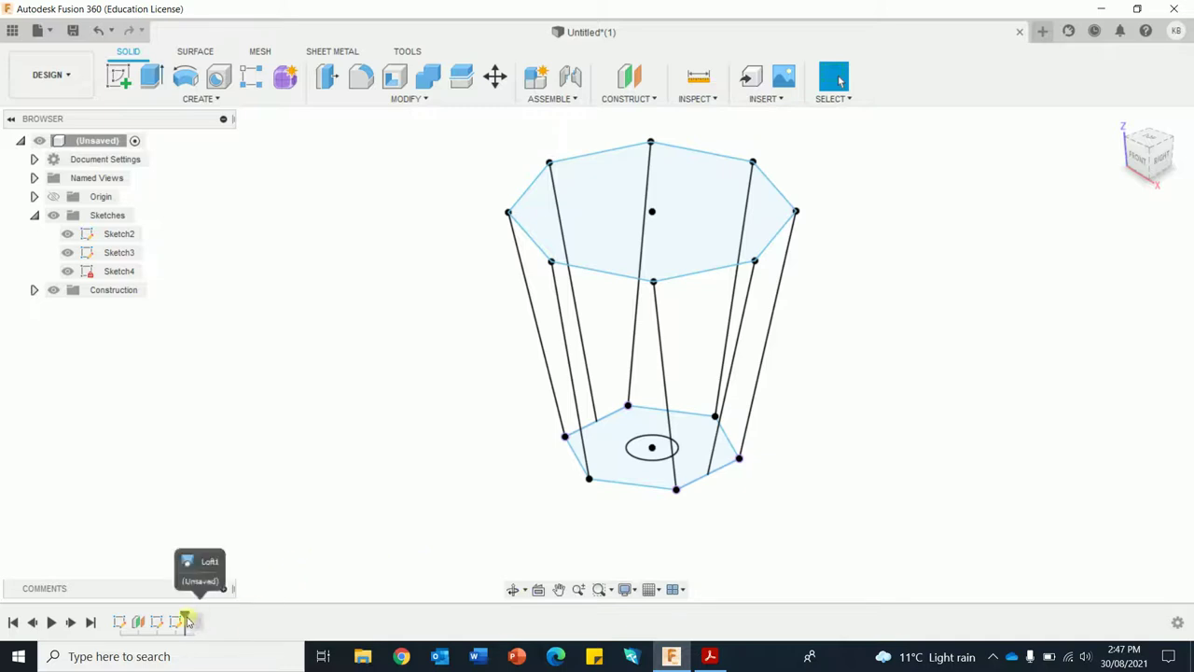
# Reopen the existing loft feature for editing with its guide type set to Rails.
pyautogui.moveTo(220, 615); pyautogui.dragTo(224, 616)
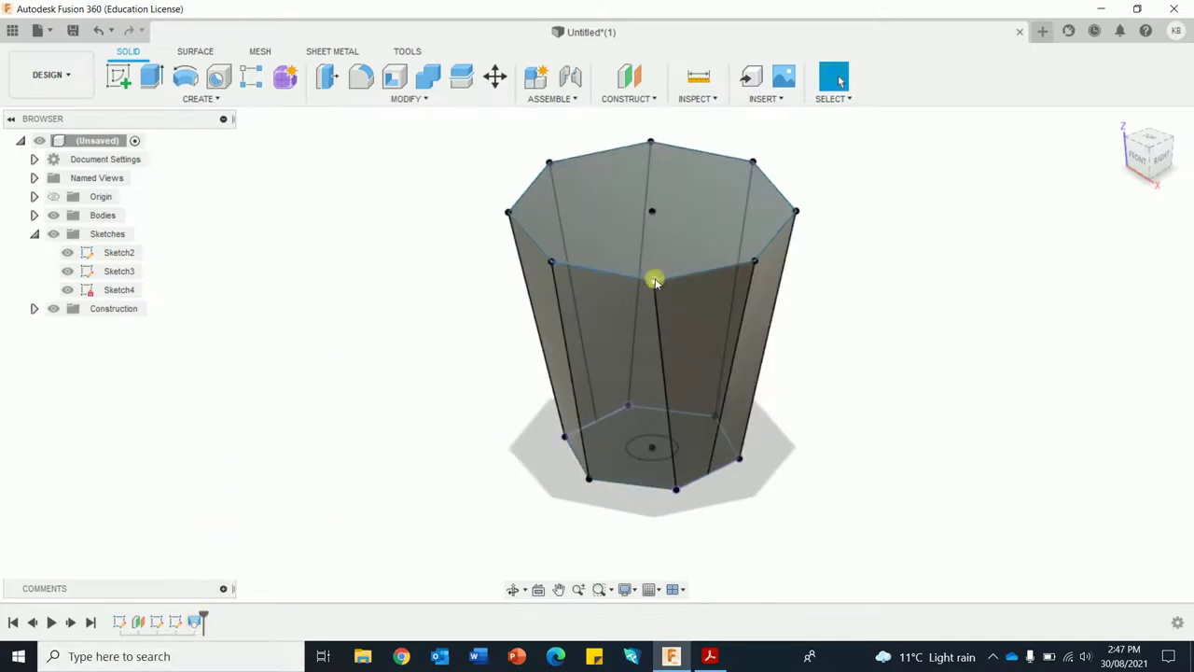
pyautogui.click(193, 622)
pyautogui.rightClick(193, 622)
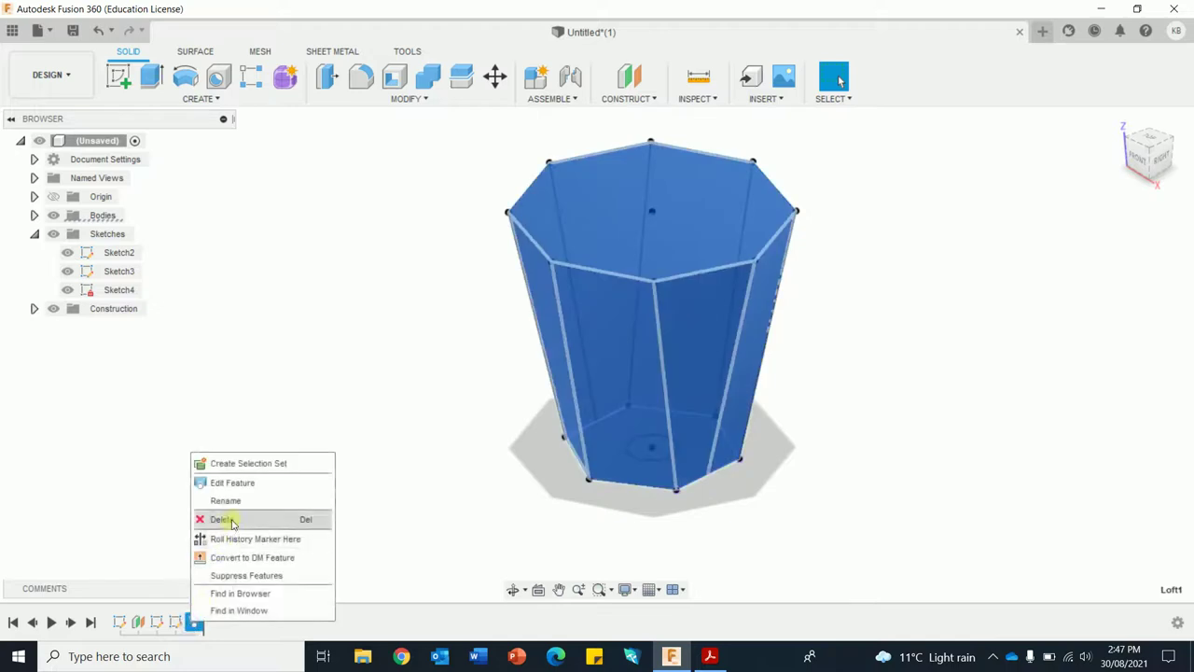
pyautogui.click(233, 482)
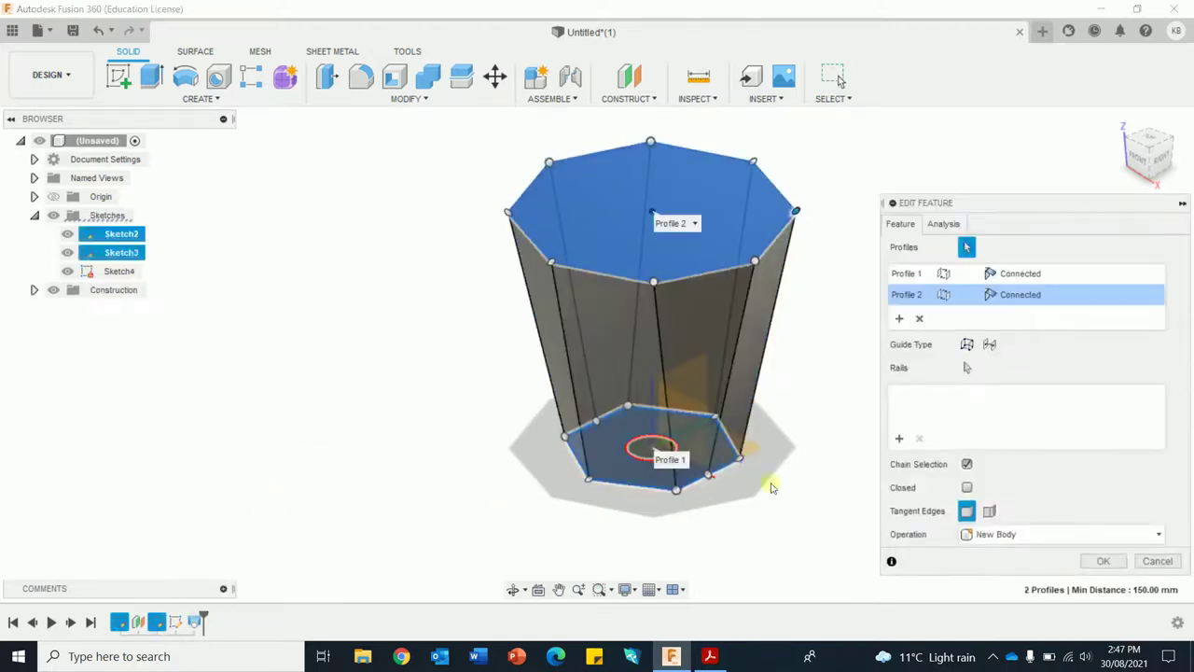
pyautogui.click(966, 368)
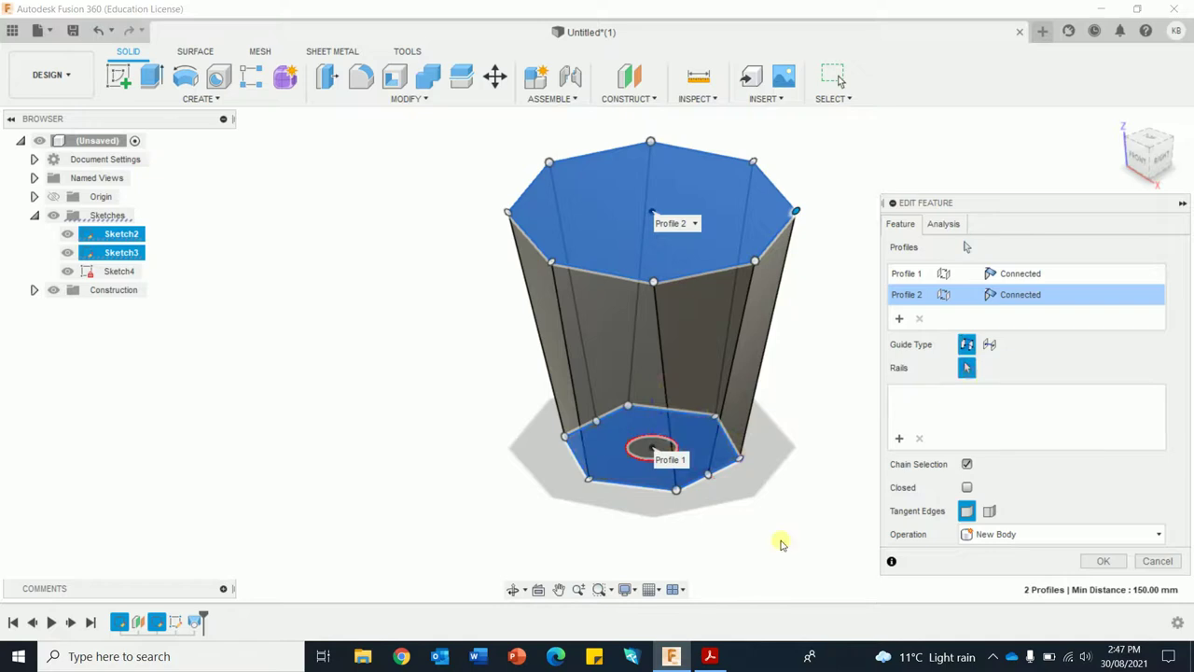
# Add all eight hexagon-to-octagon connecting lines as loft rails and confirm the loft.
pyautogui.keyDown('shift'); pyautogui.moveTo(779, 541); pyautogui.dragTo(772, 536, button='middle'); pyautogui.keyUp('shift')
pyautogui.click(661, 375)
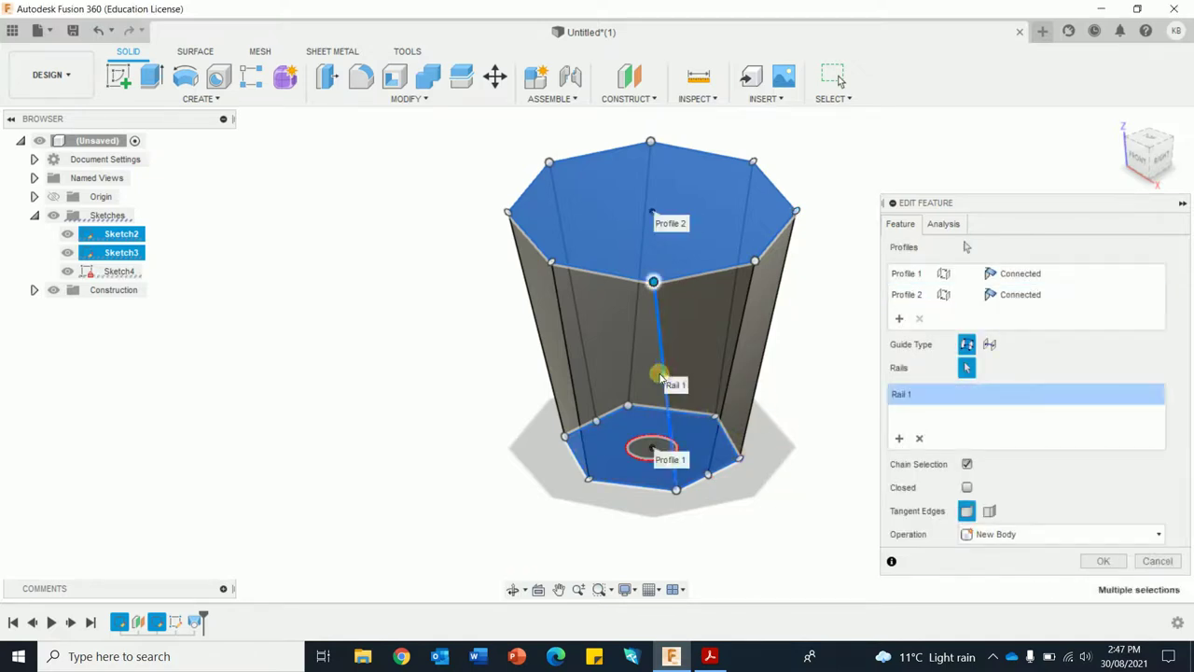
pyautogui.click(567, 376)
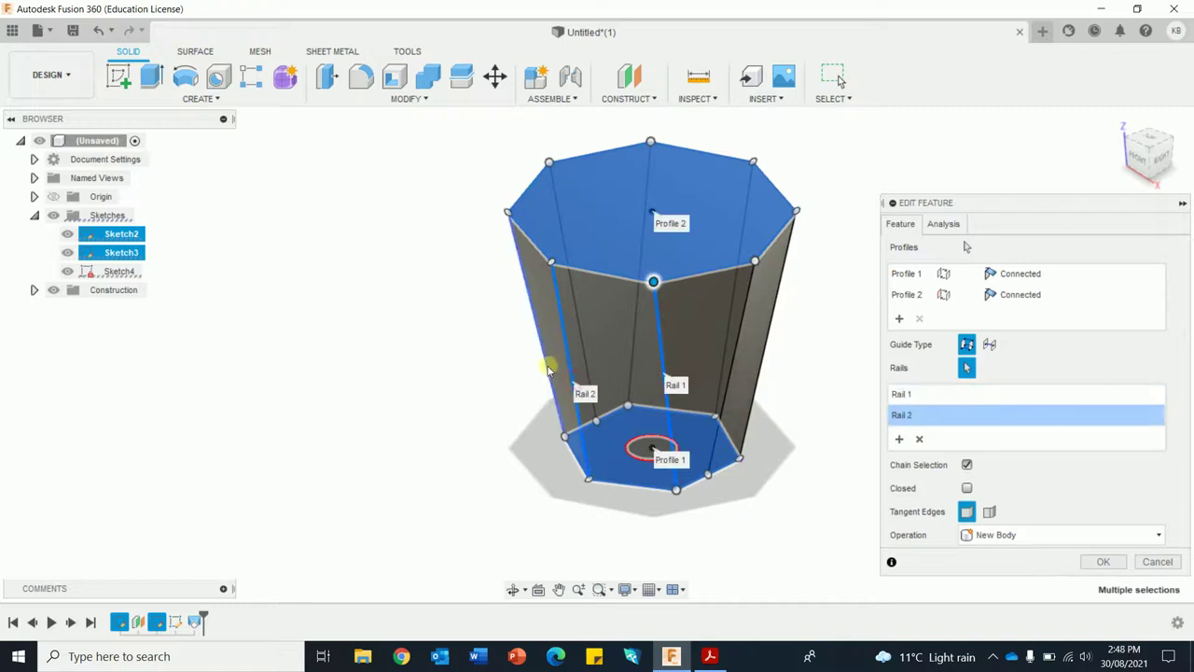
pyautogui.click(547, 370)
pyautogui.click(605, 345)
pyautogui.click(644, 343)
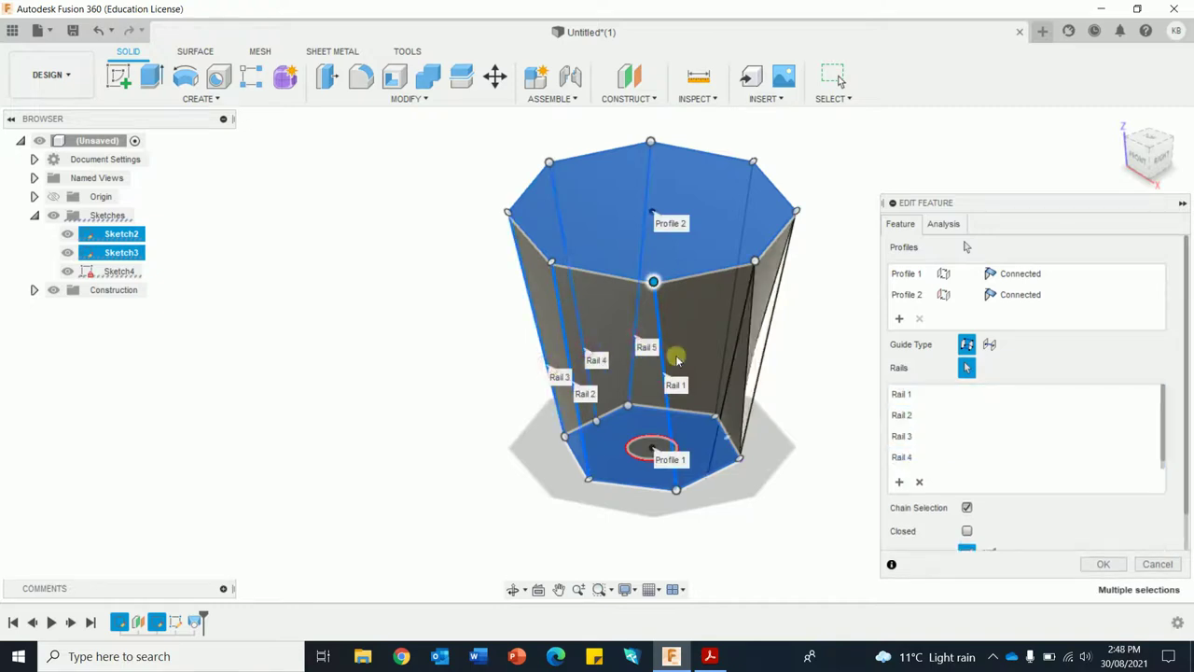
pyautogui.keyDown('shift'); pyautogui.moveTo(865, 474); pyautogui.dragTo(774, 477, button='middle'); pyautogui.keyUp('shift')
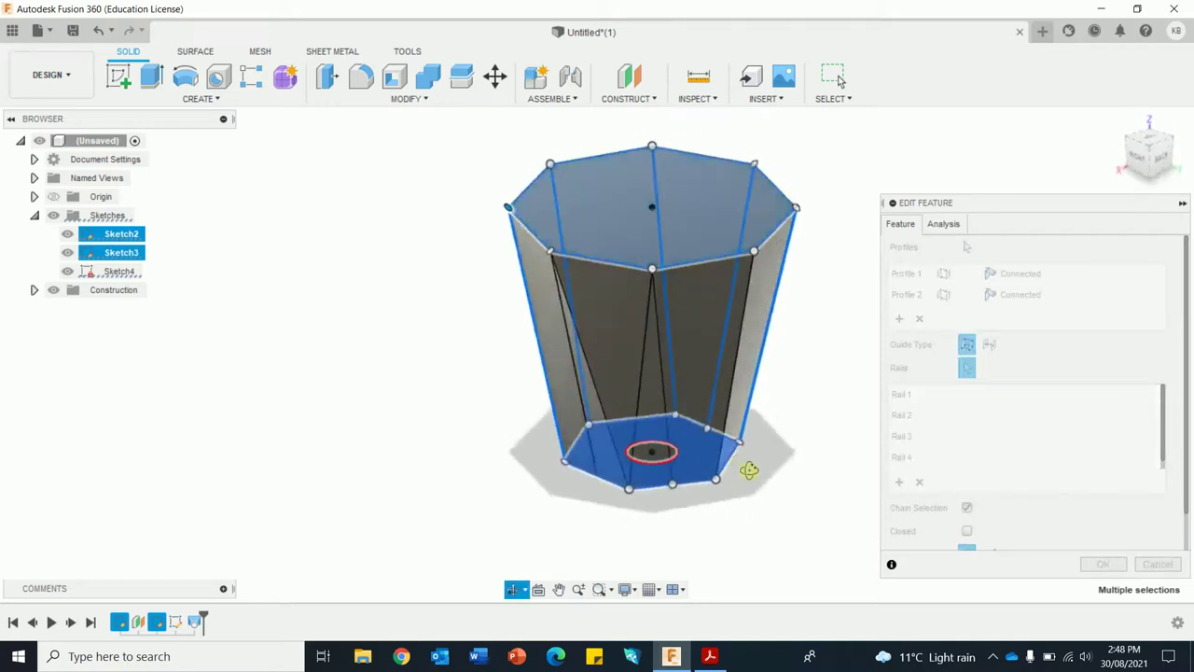
pyautogui.keyDown('shift'); pyautogui.moveTo(775, 477); pyautogui.dragTo(752, 469, button='middle'); pyautogui.keyUp('shift')
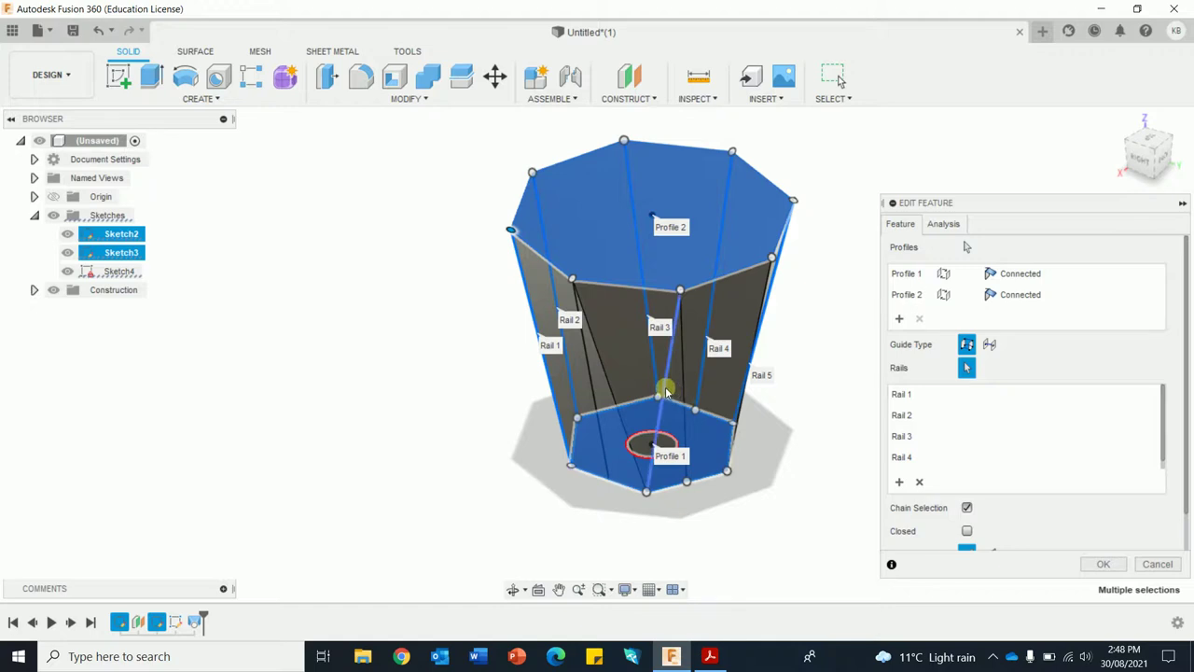
pyautogui.click(665, 392)
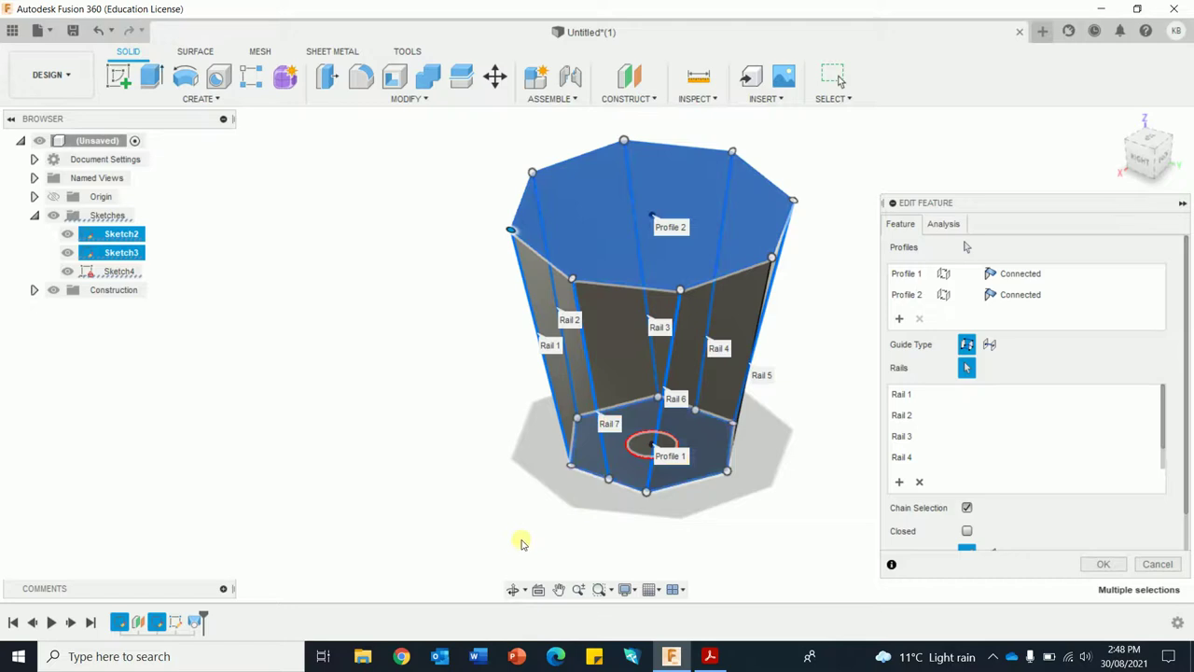
pyautogui.keyDown('shift'); pyautogui.moveTo(526, 541); pyautogui.dragTo(463, 506, button='middle'); pyautogui.keyUp('shift')
pyautogui.click(682, 417)
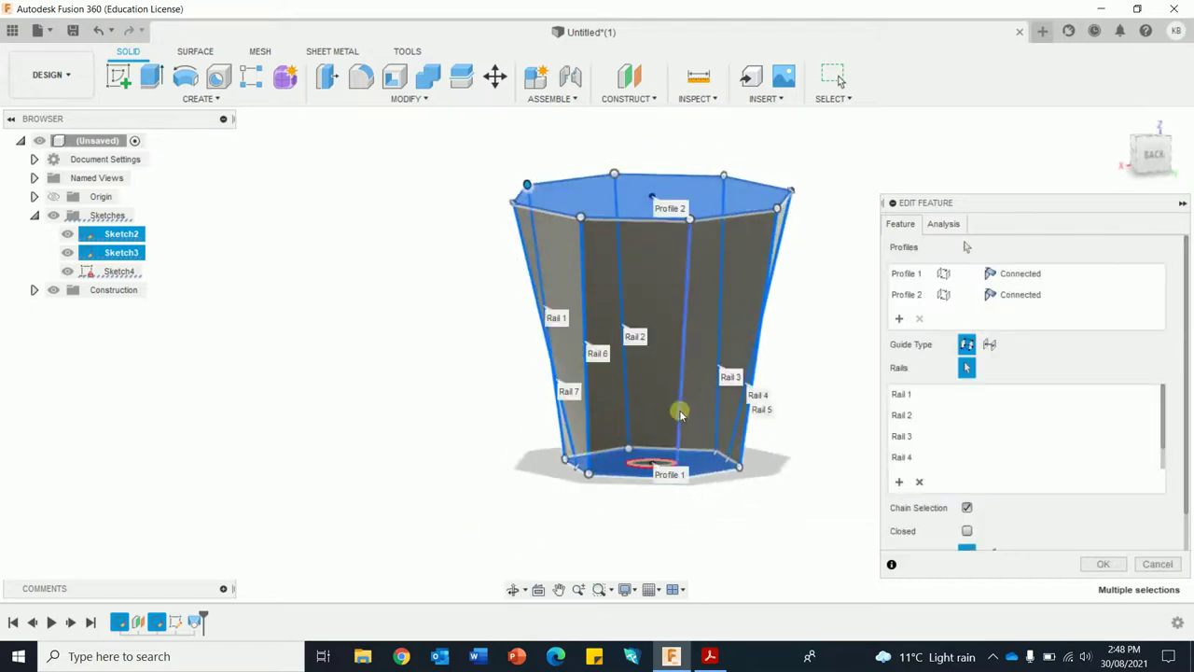
pyautogui.click(1107, 565)
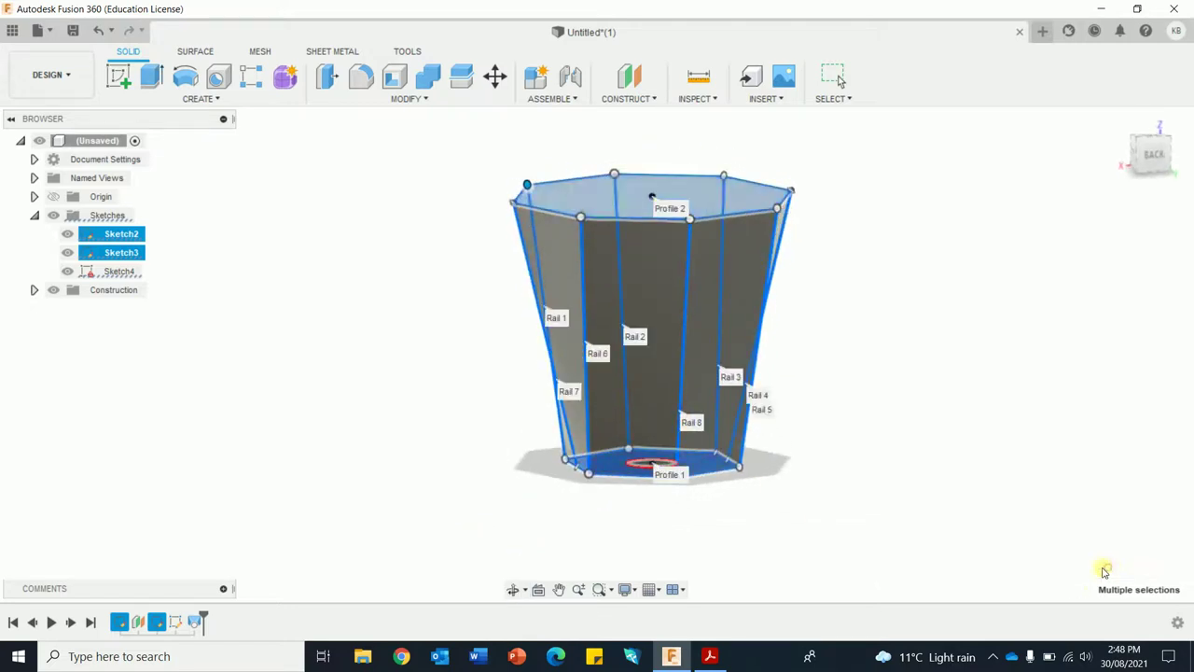
# Rotate the top octagon around its centre twice so the loft's side faces spiral.
pyautogui.moveTo(927, 482)
pyautogui.keyDown('shift'); pyautogui.mouseDown(button='middle')
pyautogui.moveTo(877, 531)
pyautogui.moveTo(523, 494)
pyautogui.moveTo(421, 498)
pyautogui.moveTo(483, 534)
pyautogui.moveTo(656, 532)
pyautogui.moveTo(741, 516)
pyautogui.mouseUp(button='middle'); pyautogui.keyUp('shift')
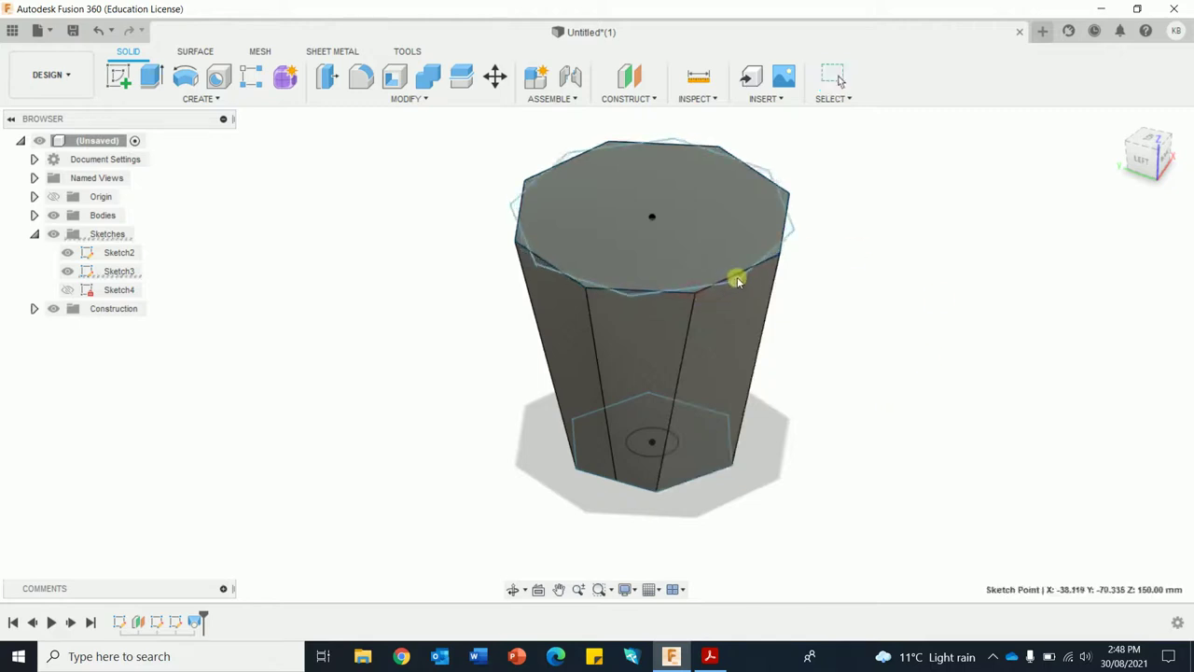
pyautogui.moveTo(757, 269); pyautogui.dragTo(876, 362)
pyautogui.moveTo(859, 454); pyautogui.dragTo(891, 446, button='middle')
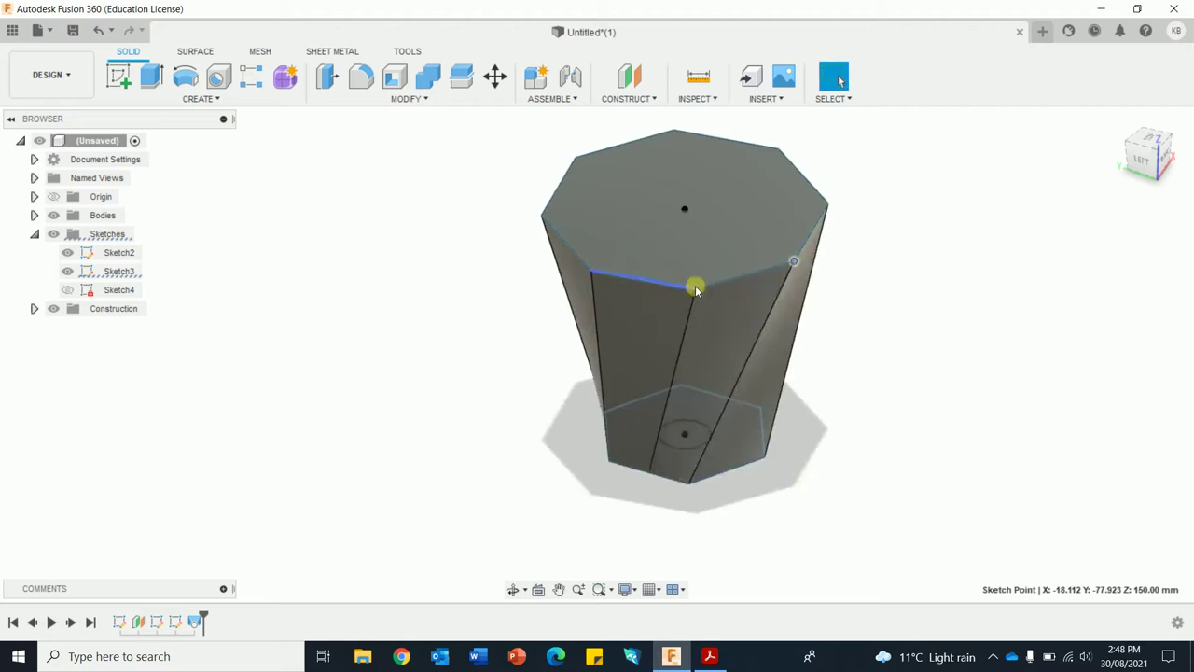
pyautogui.moveTo(695, 292); pyautogui.dragTo(797, 331)
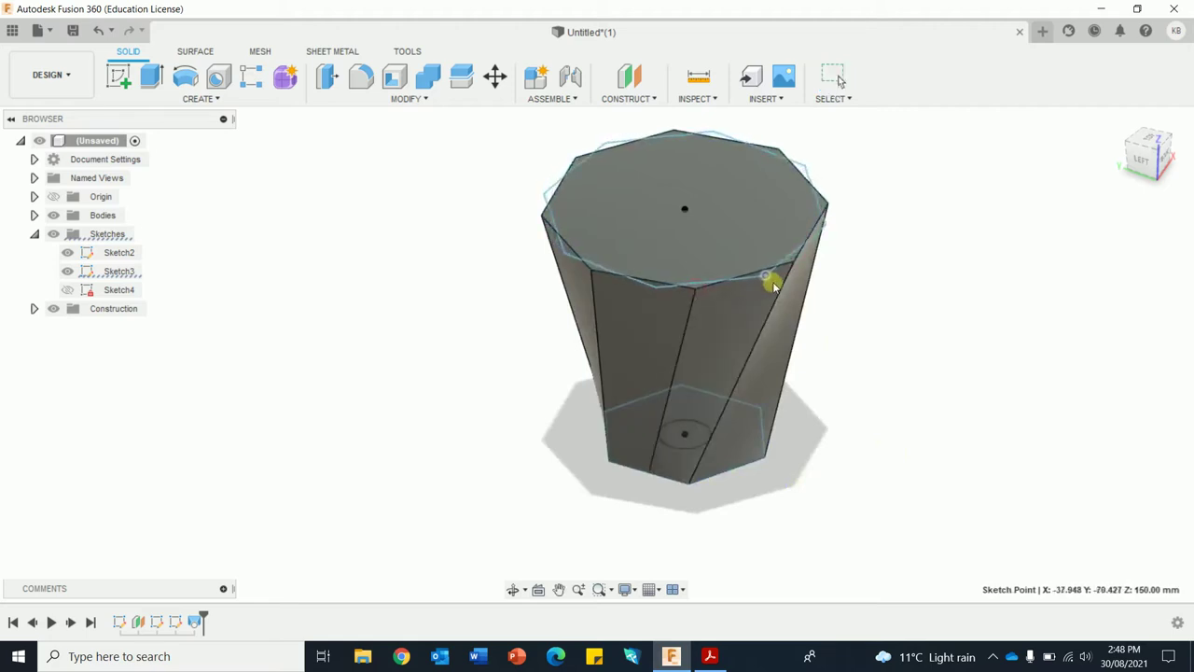
pyautogui.click(701, 285)
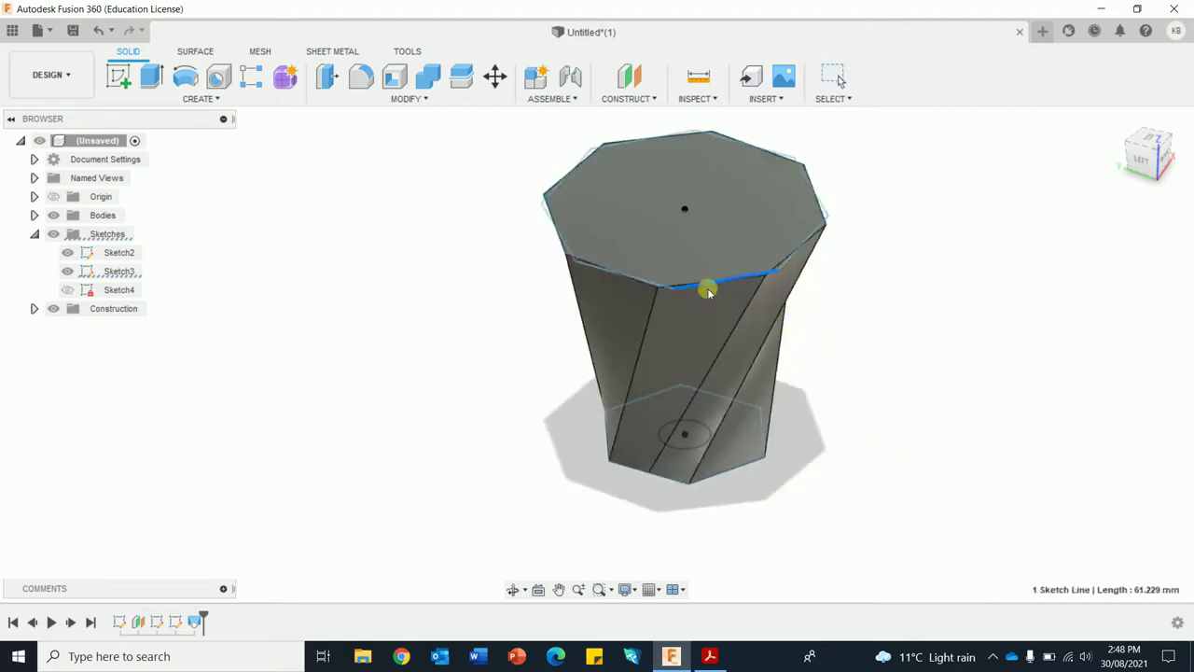
# Shell the body to 3 mm inside thickness with the octagon top face removed.
pyautogui.click(394, 76)
pyautogui.click(594, 222)
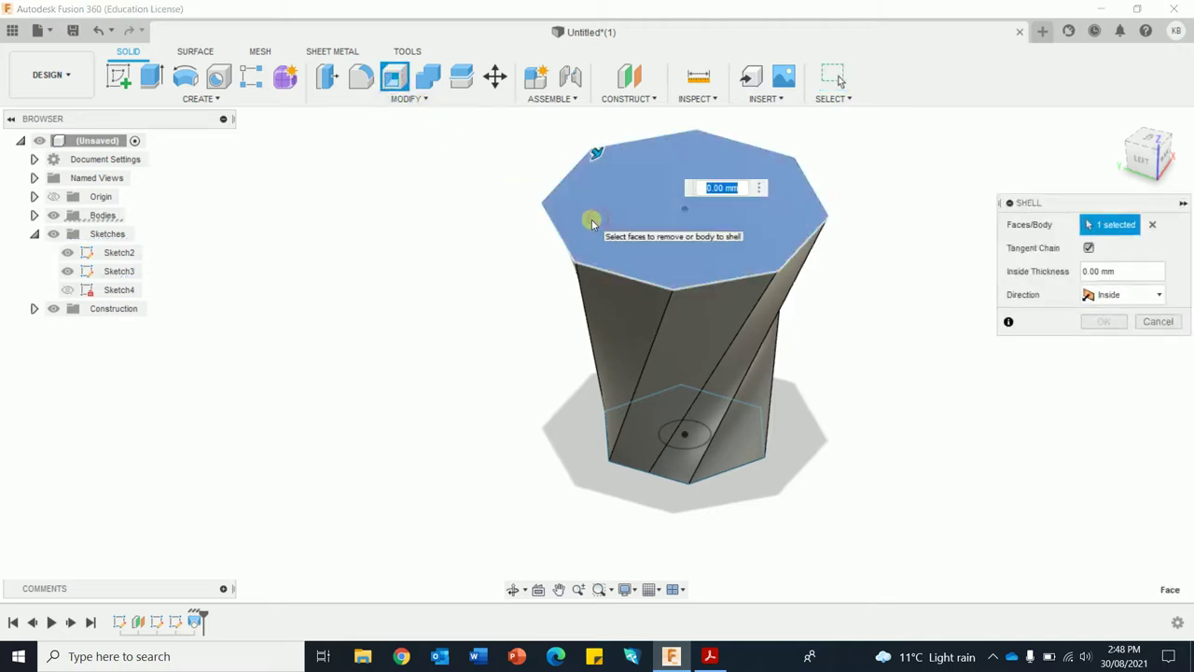
pyautogui.press('Return')
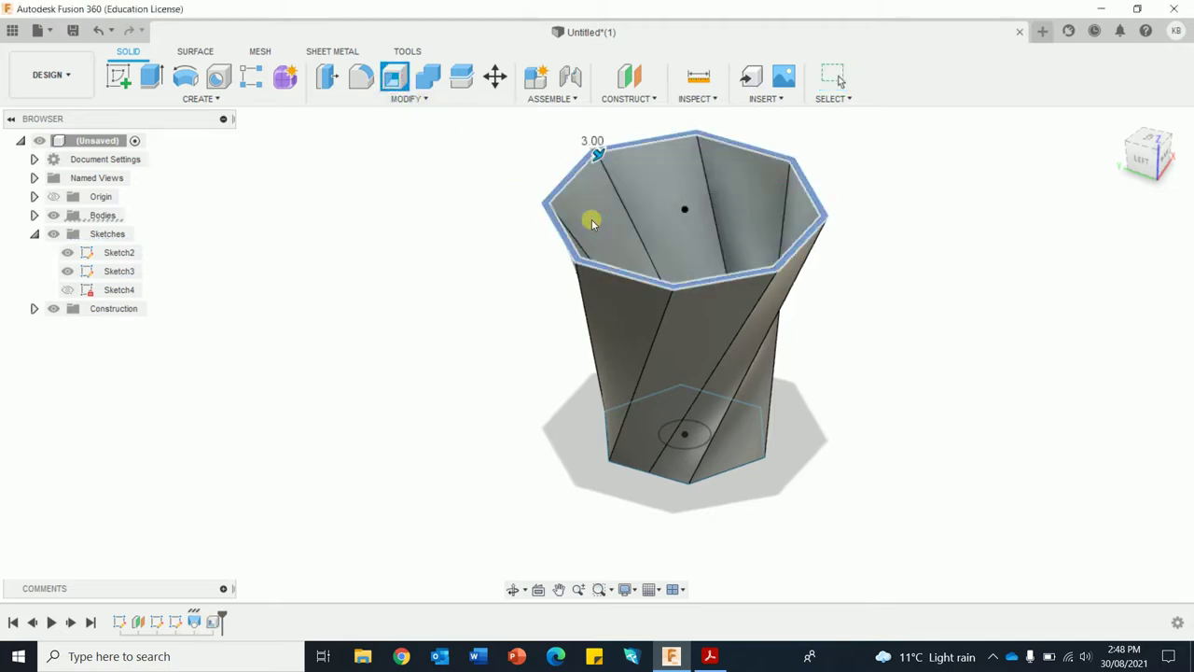
pyautogui.keyDown('shift'); pyautogui.moveTo(982, 465); pyautogui.dragTo(984, 363, button='middle'); pyautogui.keyUp('shift')
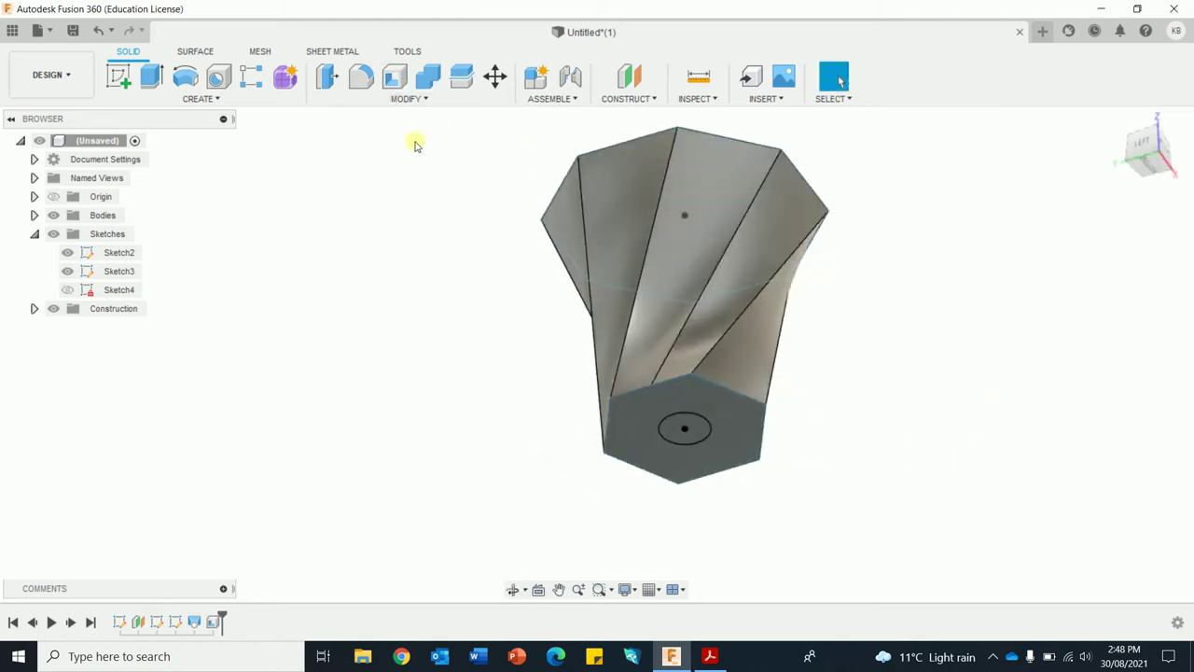
pyautogui.rightClick(957, 392)
# Press Pull the base circle profile through the hexagon bottom to cut the bulb hole.
pyautogui.click(1023, 365)
pyautogui.click(689, 428)
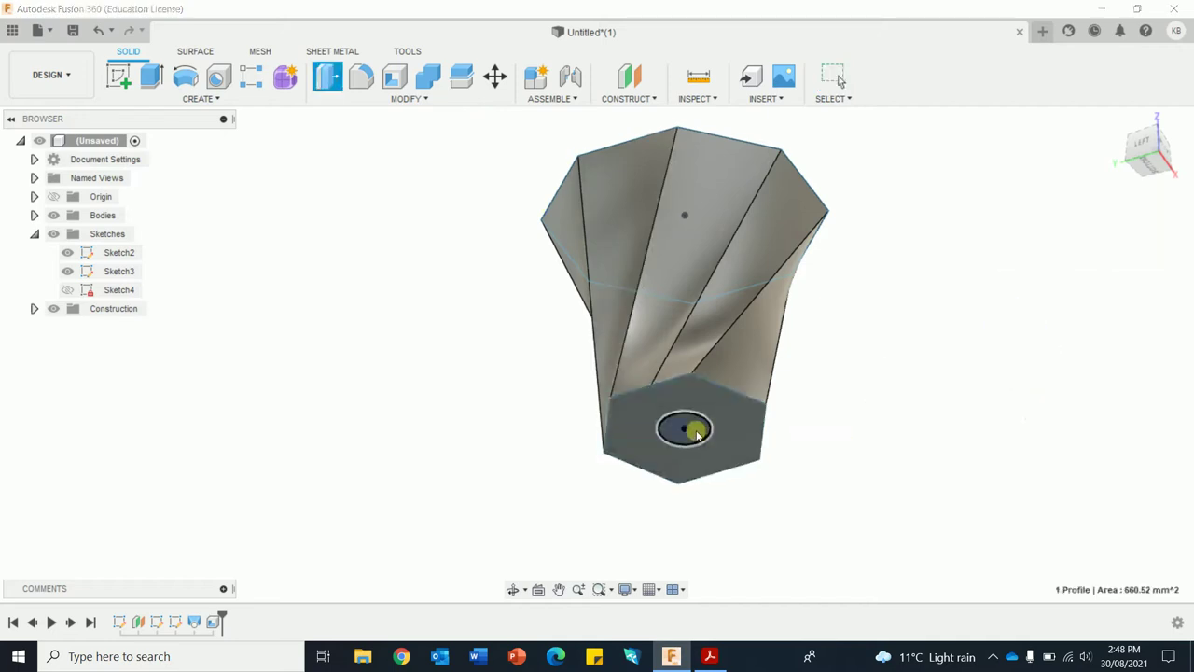
pyautogui.moveTo(683, 411)
pyautogui.mouseDown()
pyautogui.moveTo(686, 399)
pyautogui.moveTo(685, 413)
pyautogui.mouseUp()
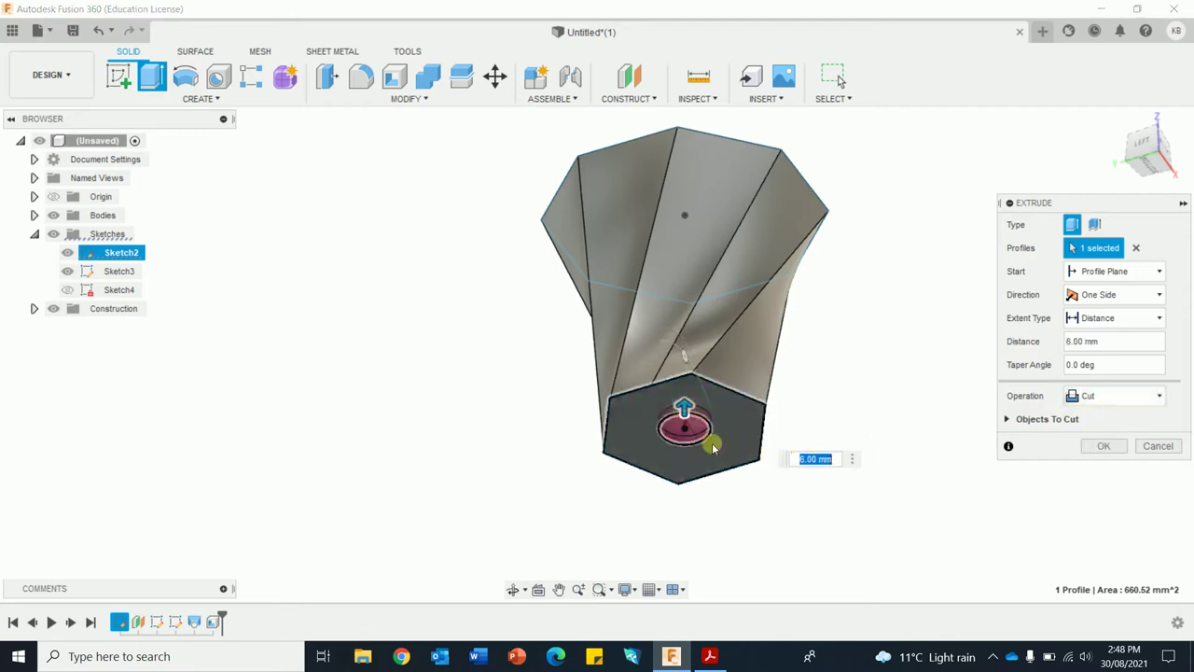
pyautogui.click(1101, 448)
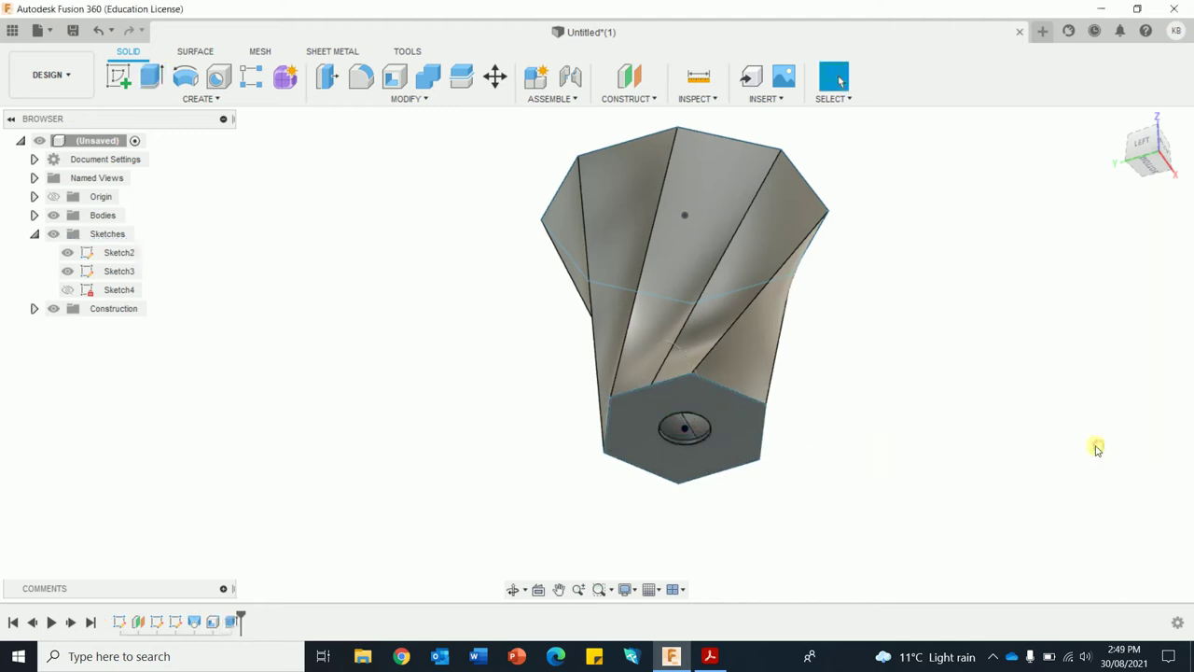
pyautogui.moveTo(1147, 147)
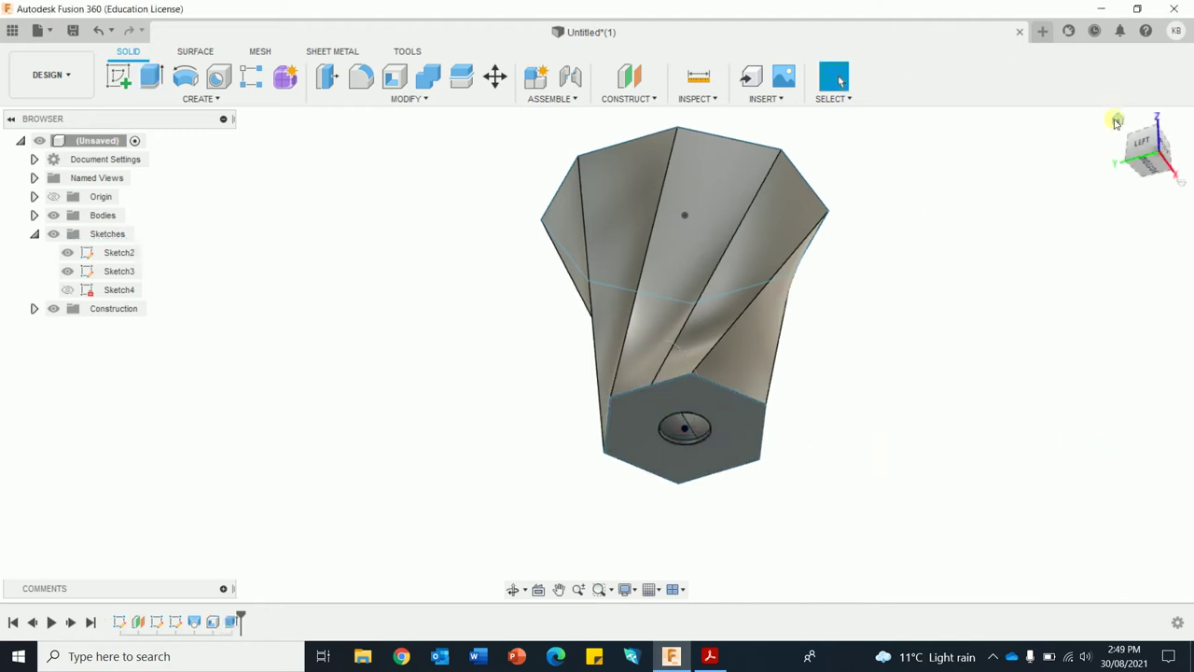
# Return to the Home view, orbit to inspect the open top, and collapse the Sketches folder.
pyautogui.click(1116, 122)
pyautogui.moveTo(966, 296)
pyautogui.keyDown('shift'); pyautogui.mouseDown(button='middle')
pyautogui.moveTo(923, 327)
pyautogui.moveTo(568, 333)
pyautogui.mouseUp(button='middle'); pyautogui.keyUp('shift')
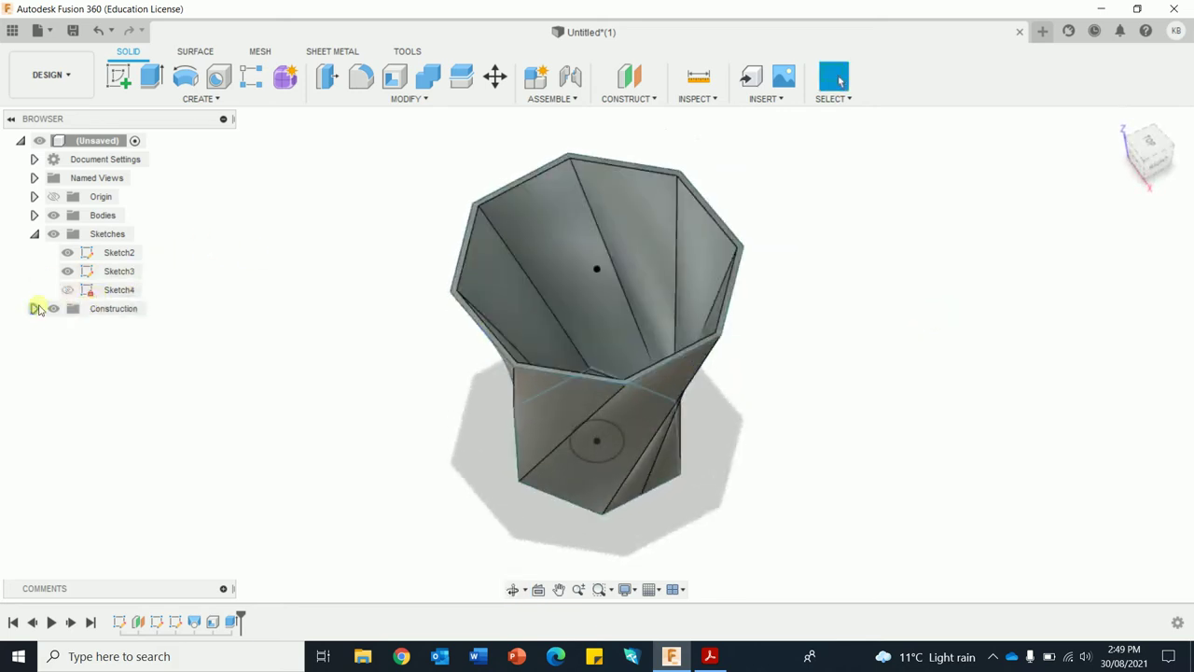
pyautogui.click(35, 235)
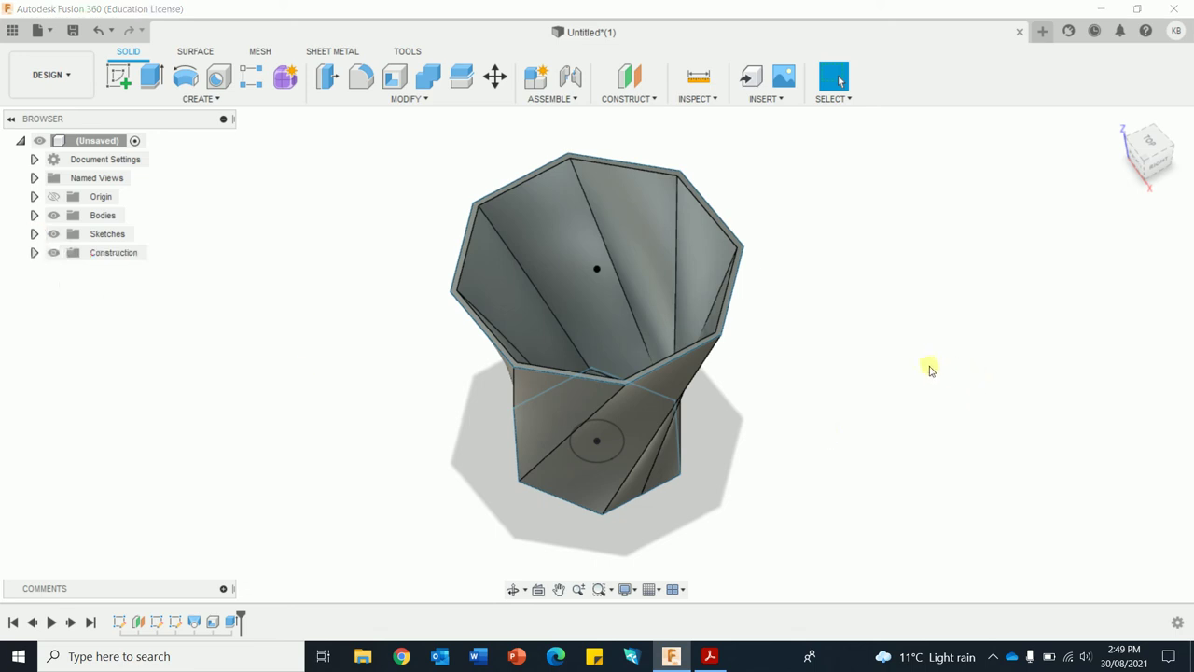